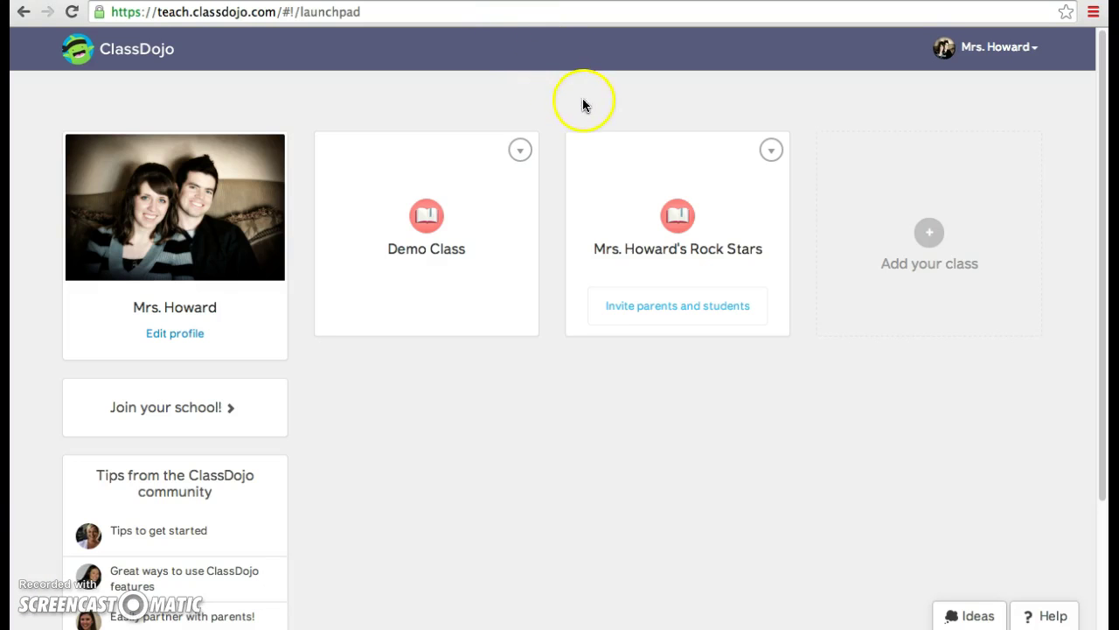
- Open the existing Rock Stars class and add a first student by entering the student's name
left_click(682, 214)
left_click(560, 278)
left_click(469, 305)
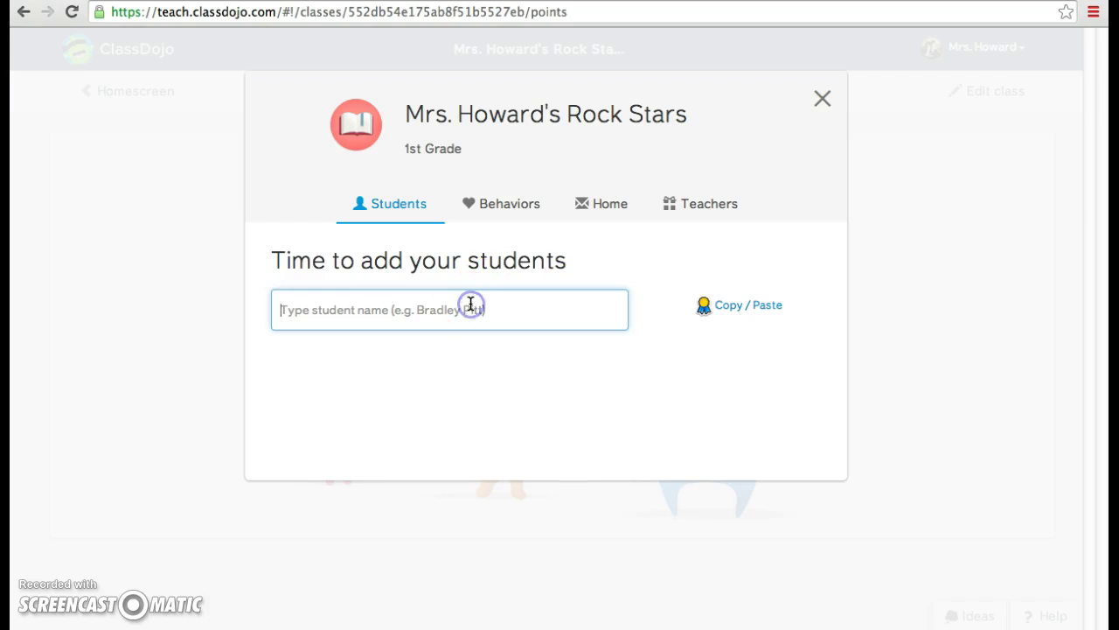
type("Andy")
left_click(458, 345)
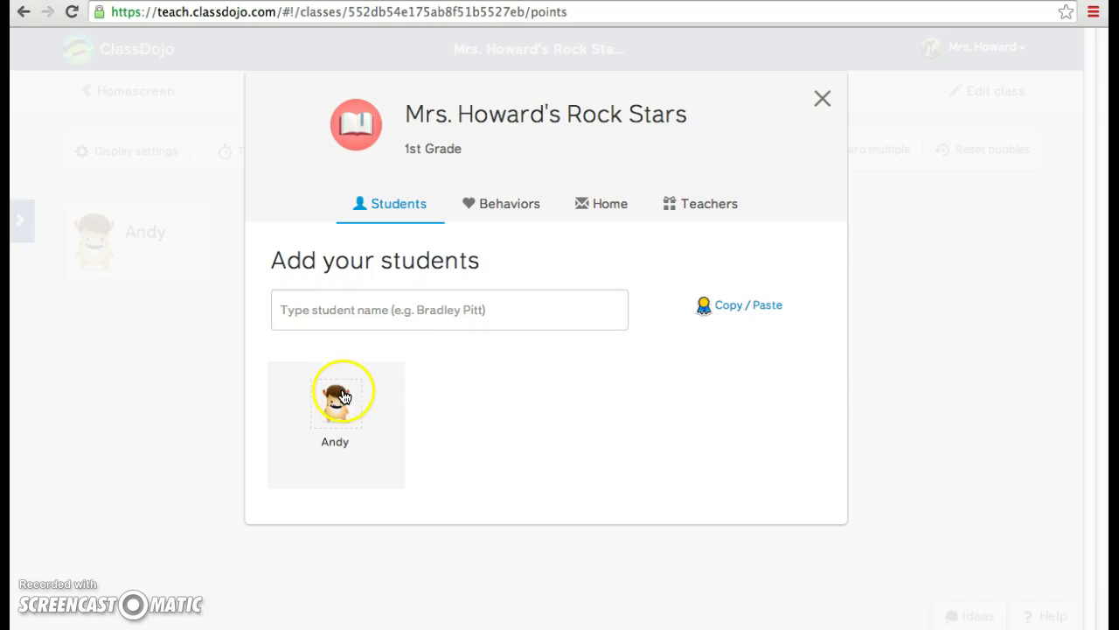
- Preview the Critters avatar set for the new student, and return to the ClassDojo Monsters set
left_click(342, 397)
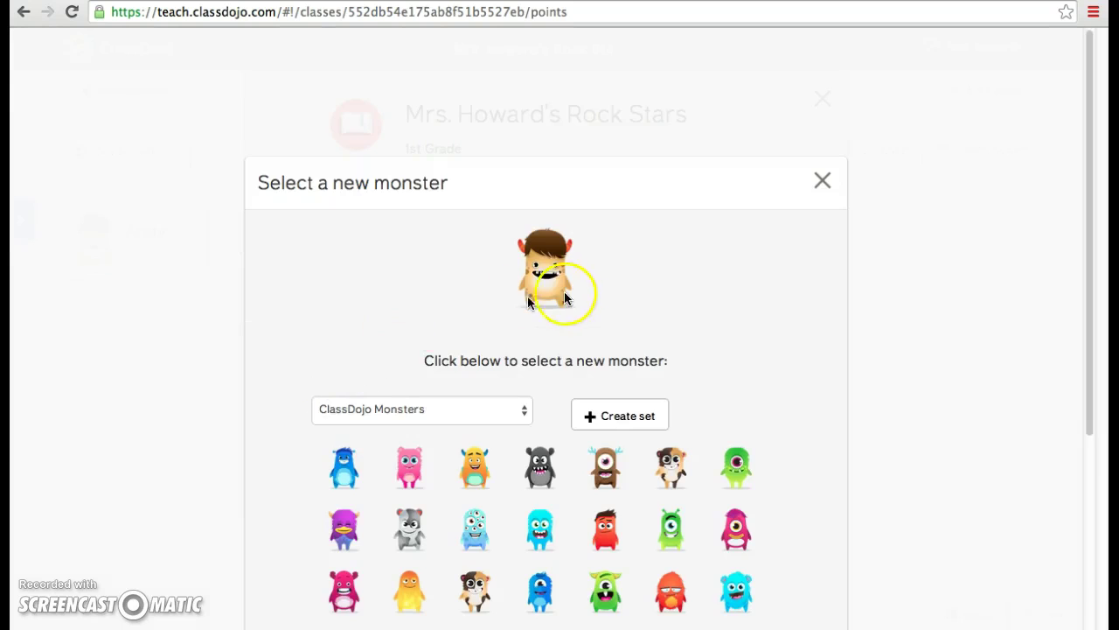
scroll(570, 297, "down", 3)
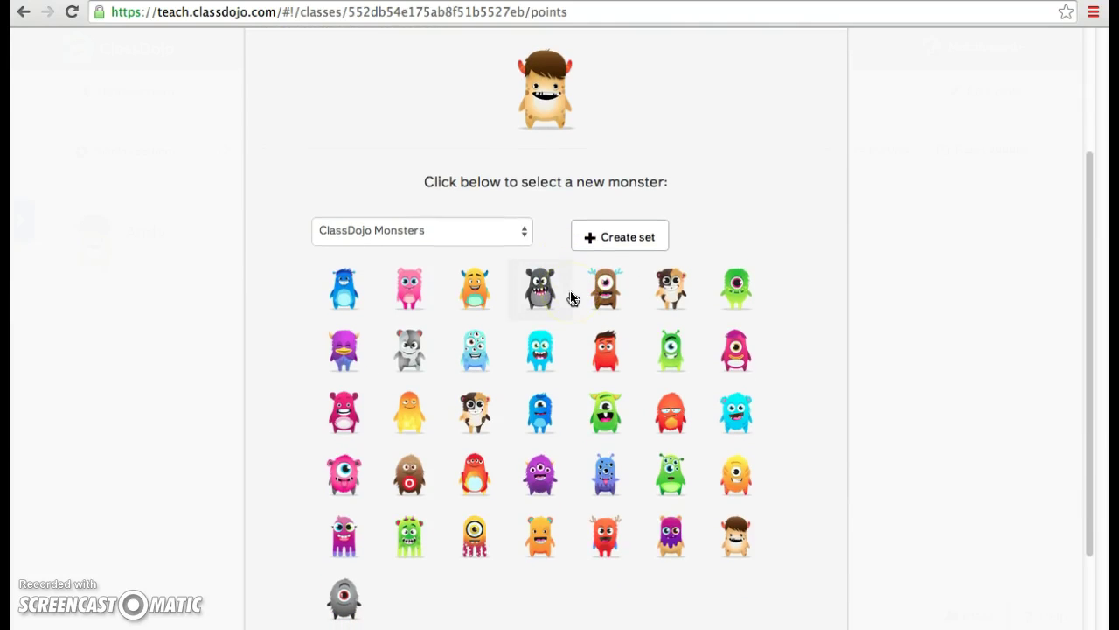
left_click(471, 234)
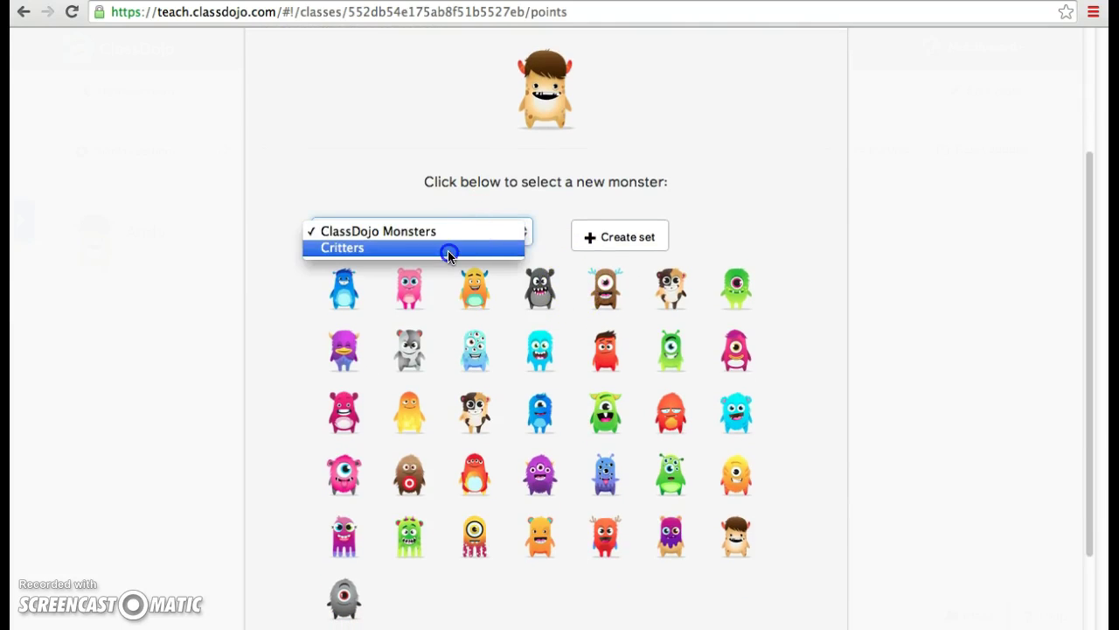
left_click(448, 250)
scroll(470, 252, "down", 1)
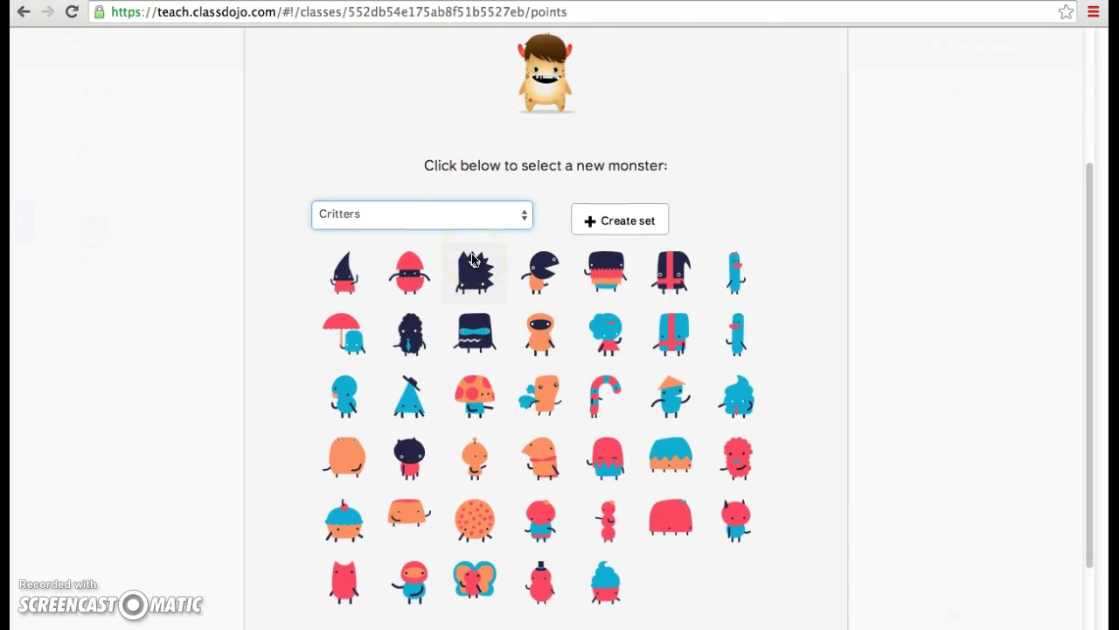
left_click(456, 217)
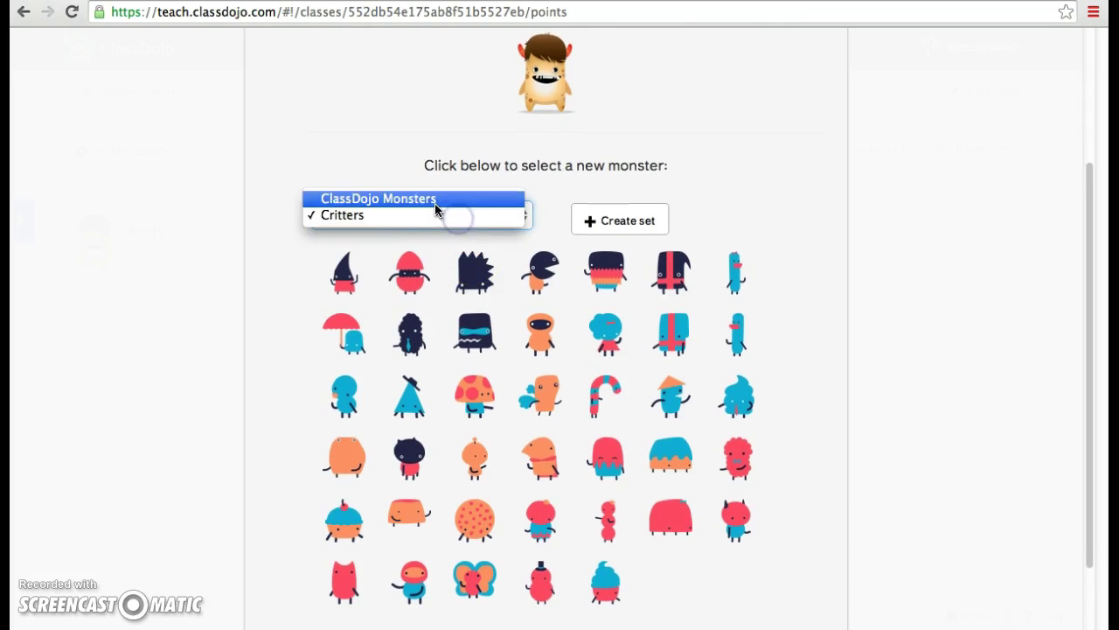
left_click(436, 200)
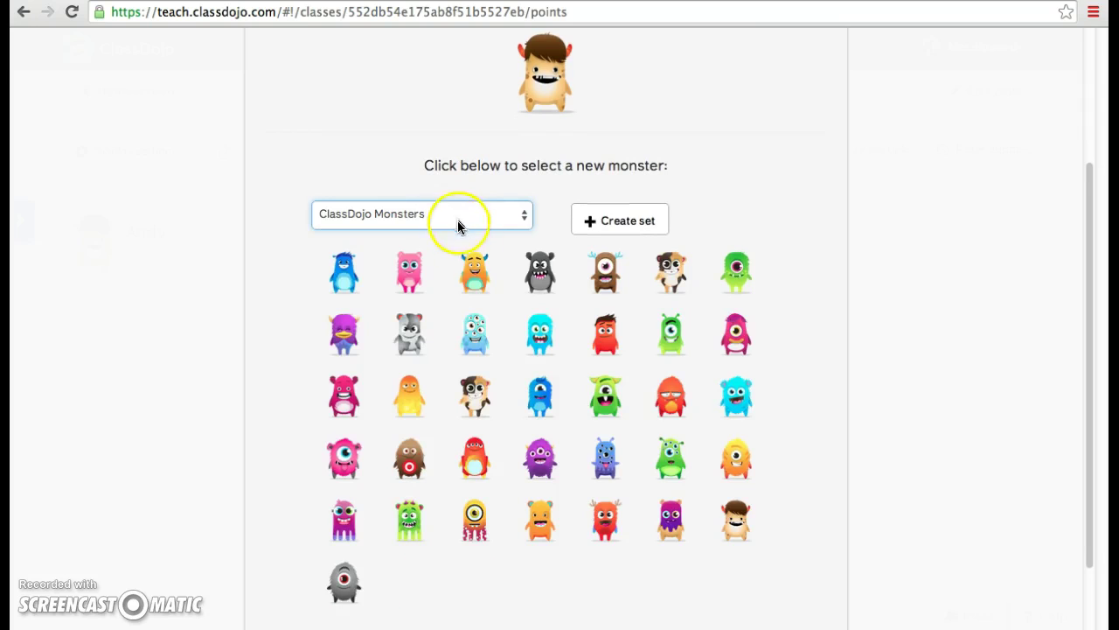
- Assign the orange monster with blue horns to the first student and save the choice
left_click(485, 282)
scroll(656, 332, "down", 3)
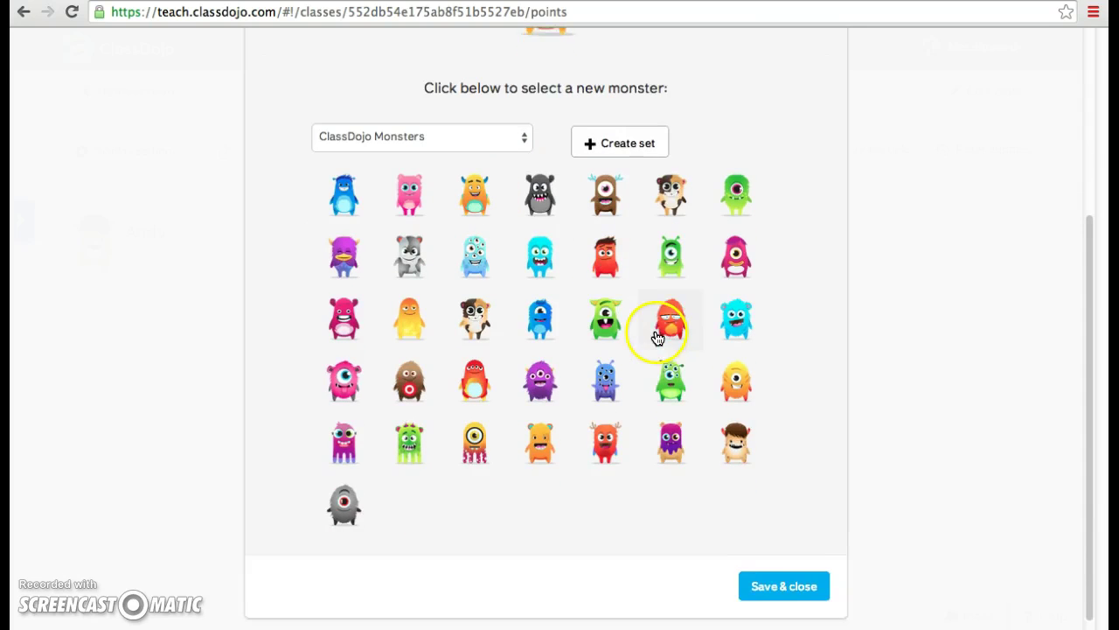
left_click(787, 573)
- Add a second student by name and save the bright green one-eyed furry monster as that student's avatar
left_click(435, 306)
type("Eric")
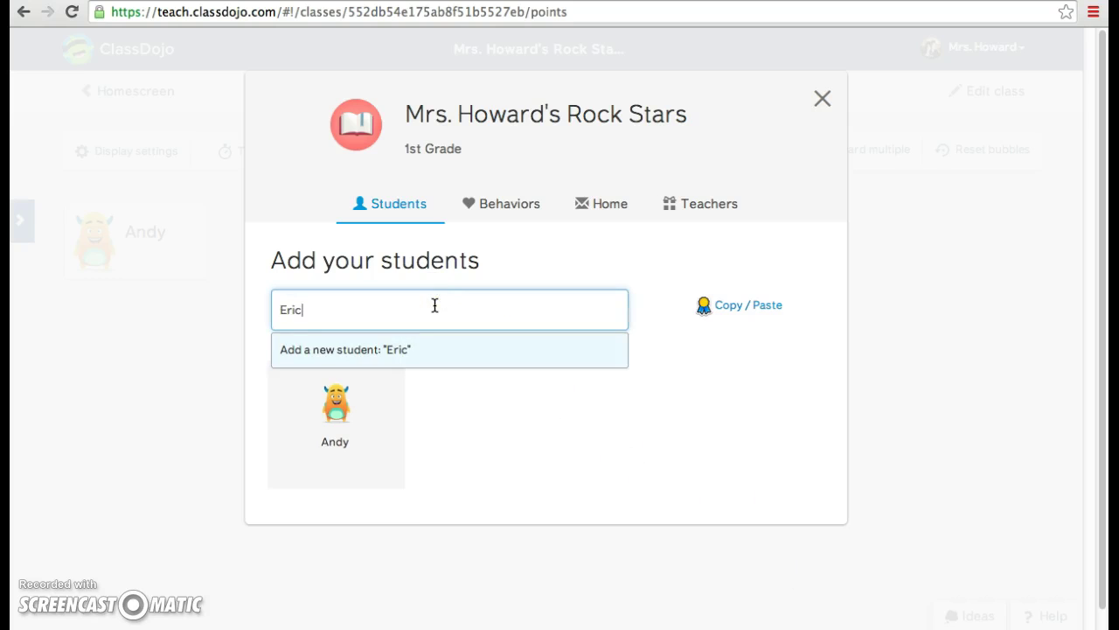
left_click(460, 349)
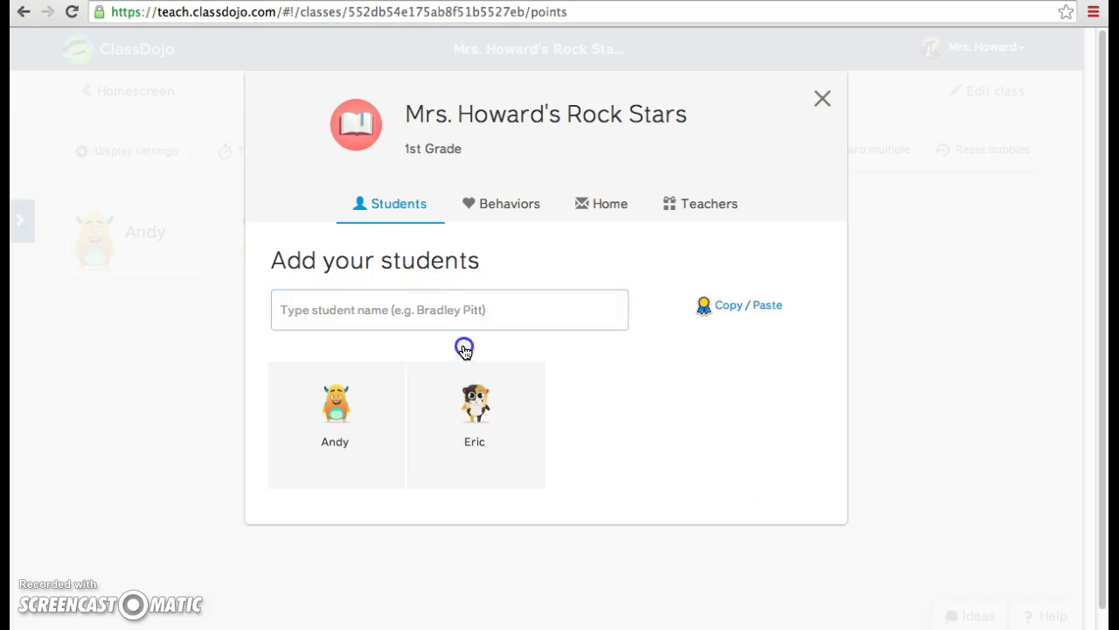
left_click(481, 389)
scroll(587, 387, "down", 3)
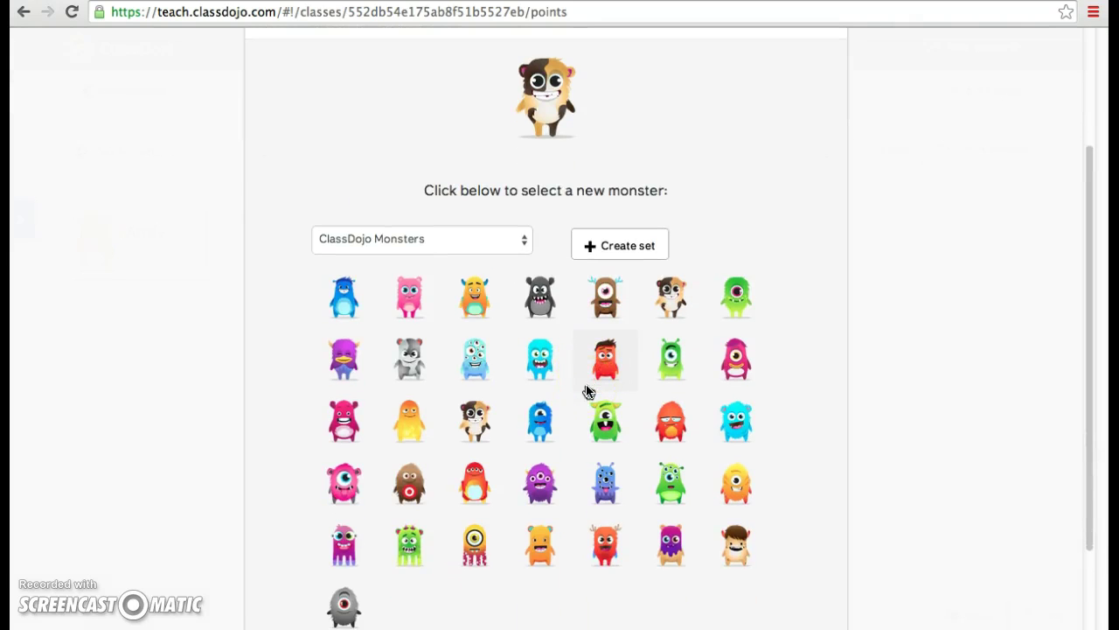
left_click(730, 306)
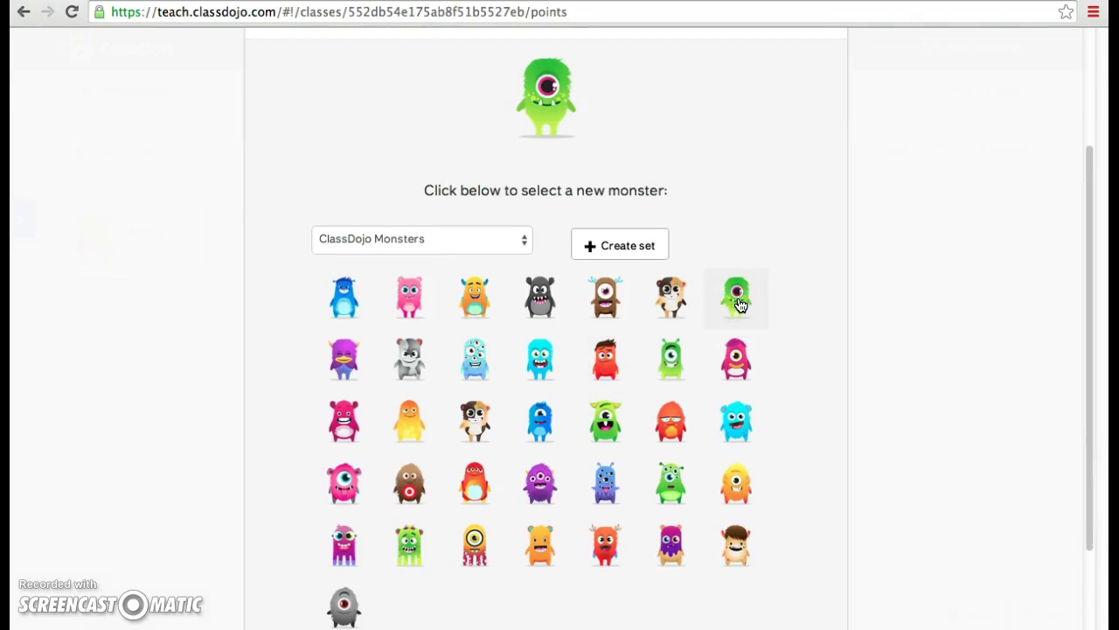
scroll(739, 305, "down", 2)
left_click(792, 576)
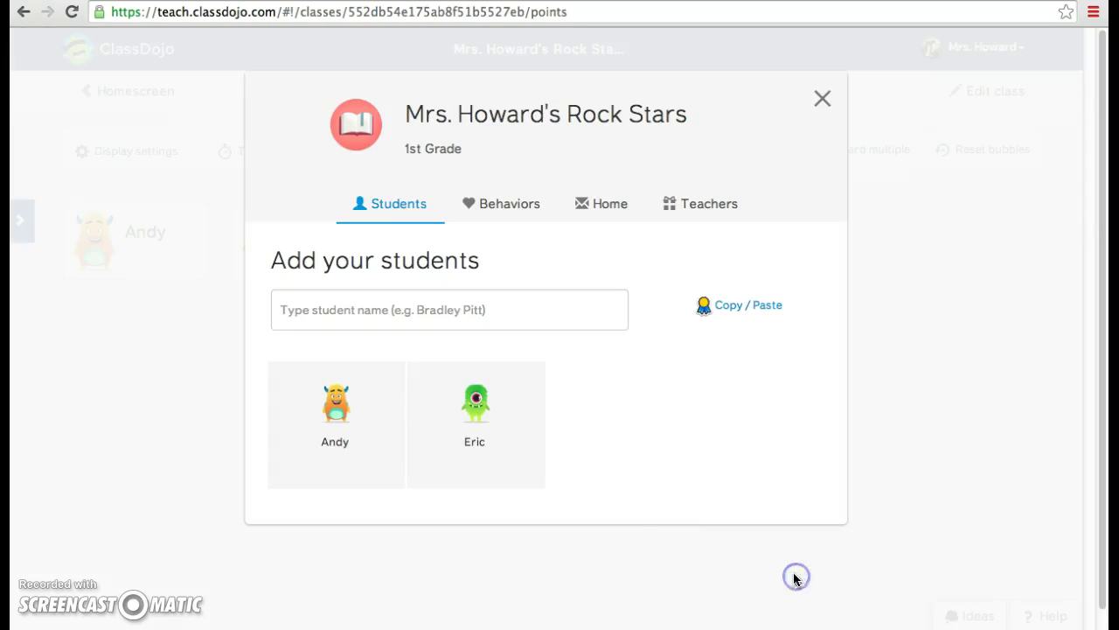
- Add a third student by name and save the pink one-eyed monster with grey legs as the avatar
left_click(479, 314)
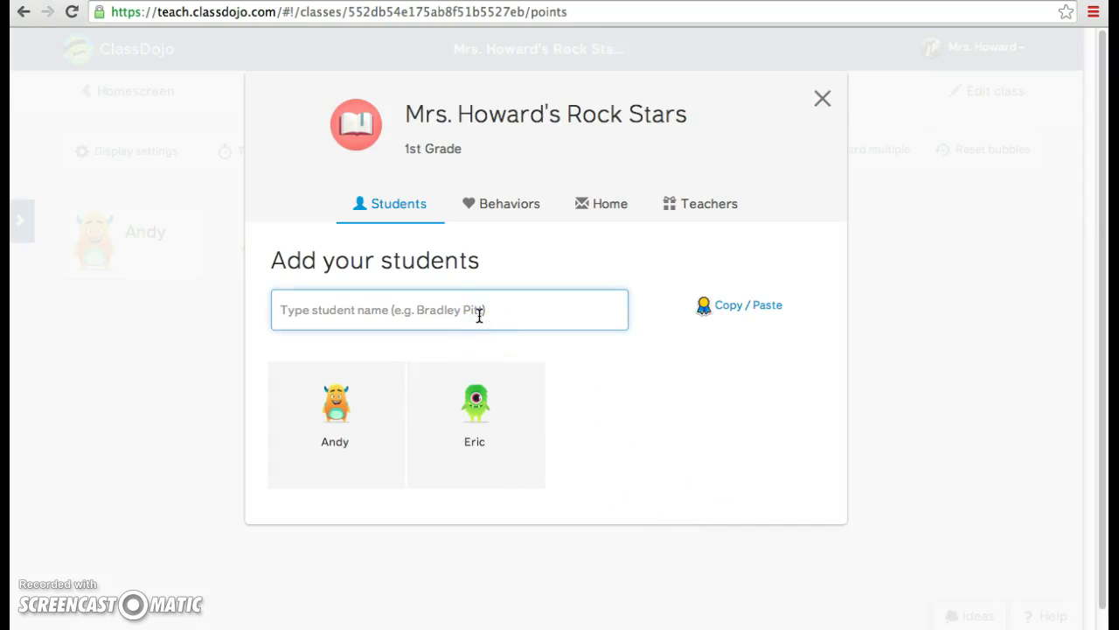
type("Tifany")
left_click(408, 341)
left_click(603, 400)
scroll(621, 430, "down", 3)
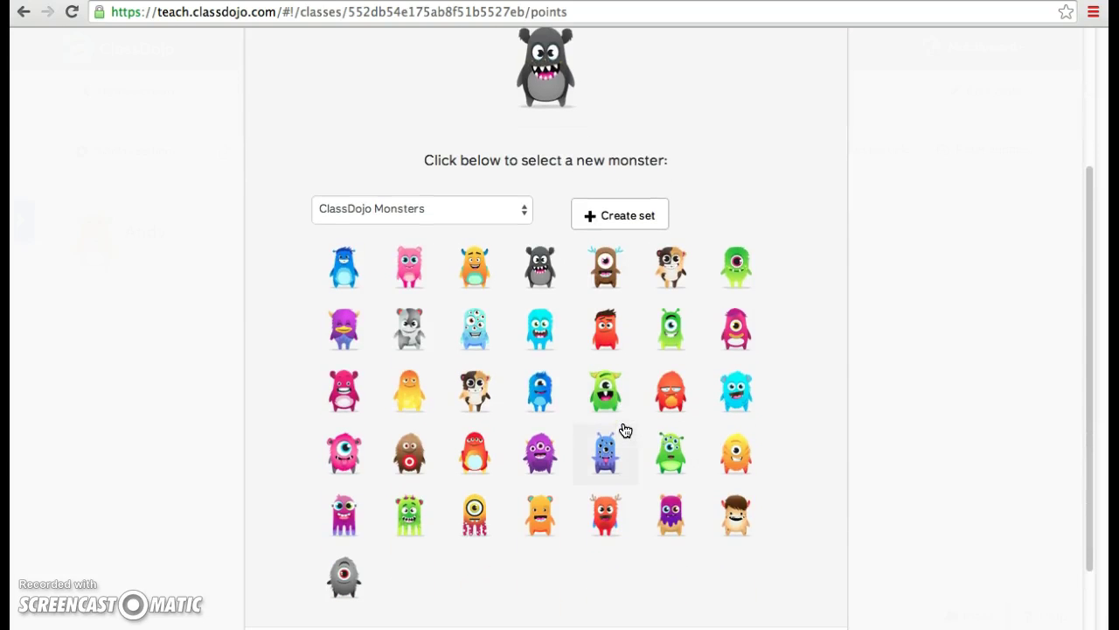
left_click(342, 451)
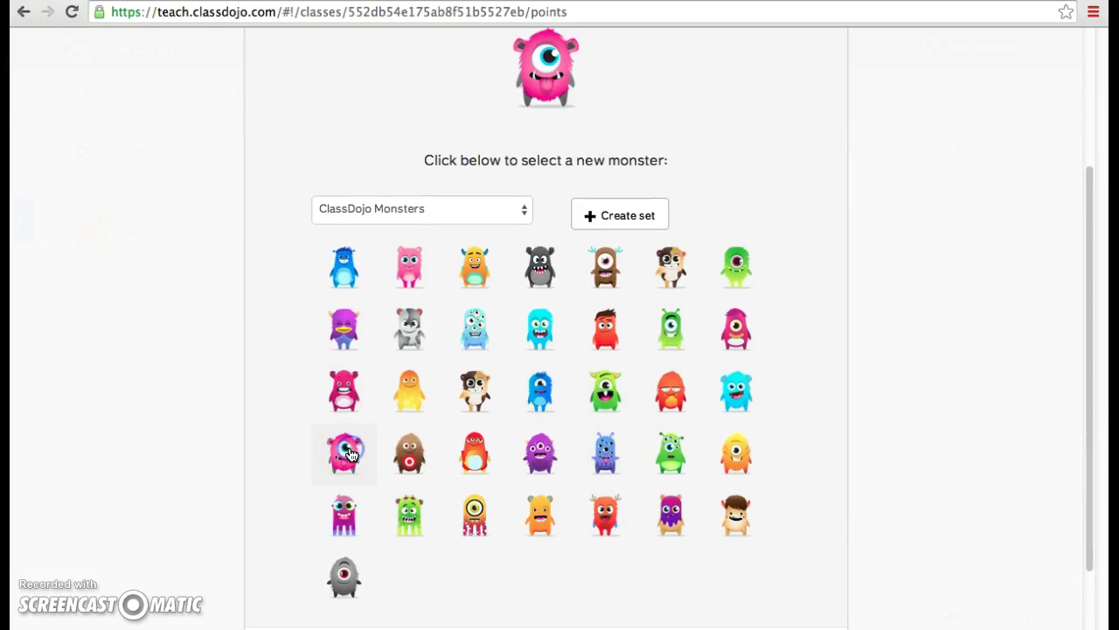
scroll(502, 421, "down", 2)
left_click(766, 568)
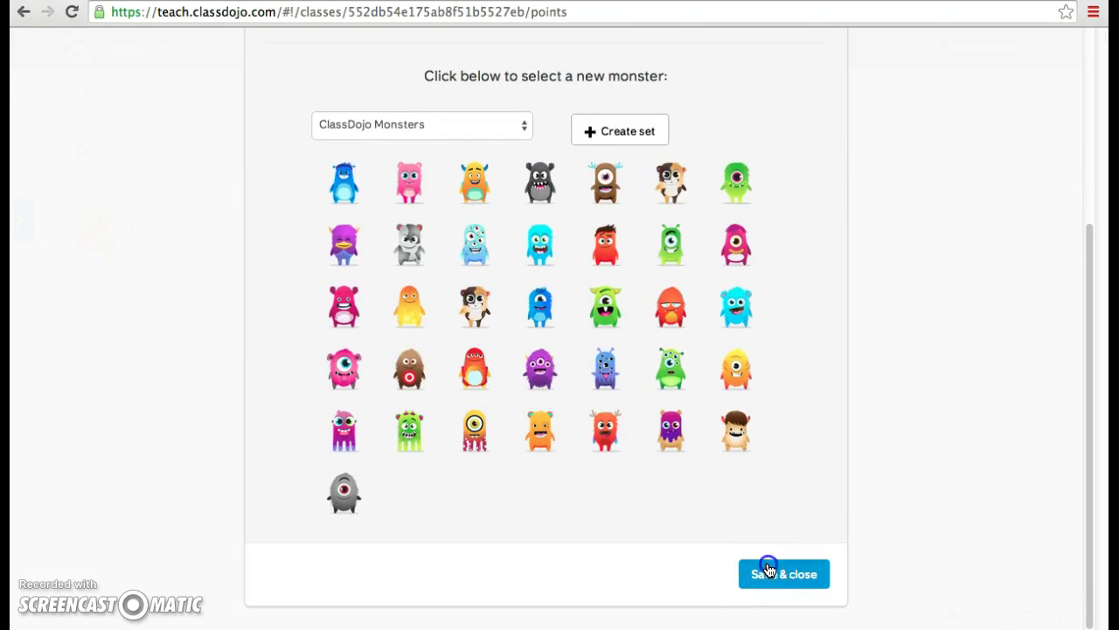
- Add a fourth student by name with the purple three-eyed monster as avatar, and close the class setup
left_click(482, 313)
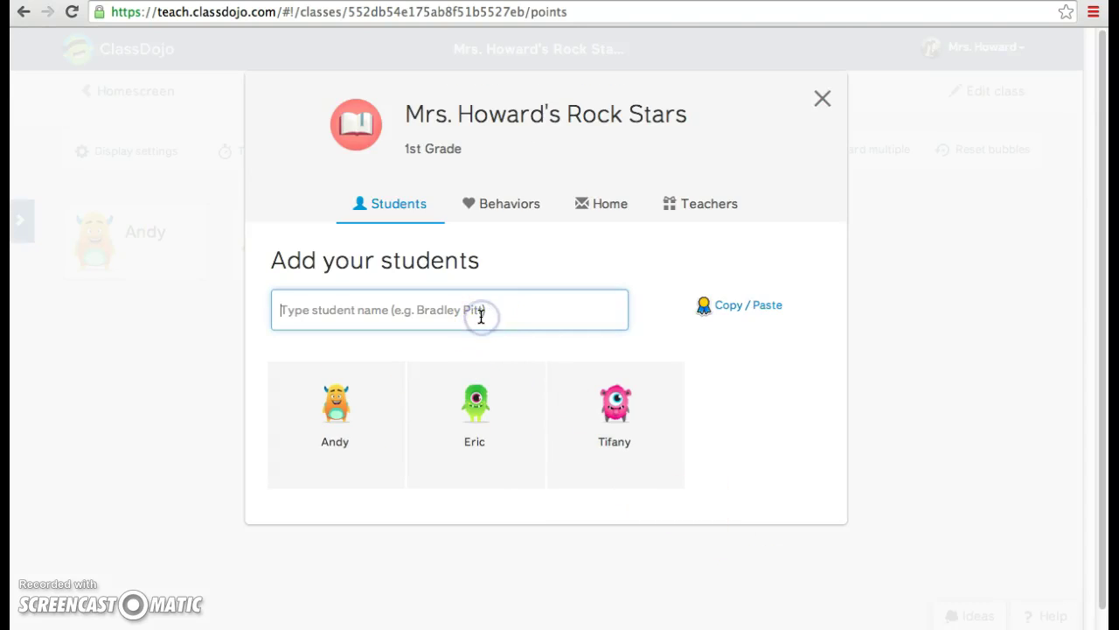
type("Cheryl")
left_click(488, 344)
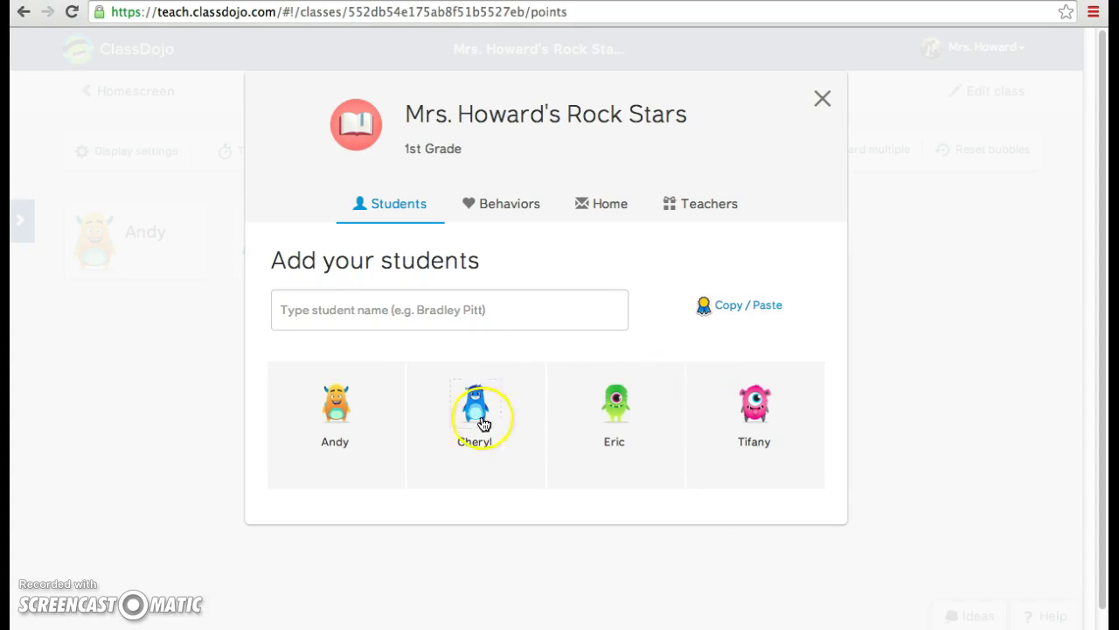
left_click(473, 420)
scroll(630, 442, "down", 4)
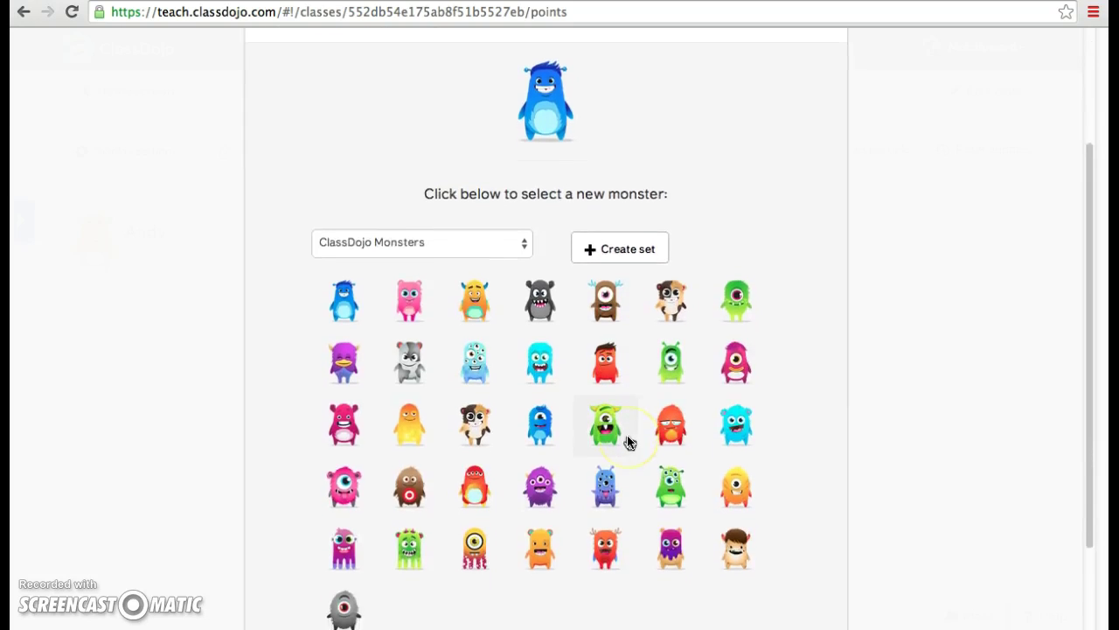
left_click(541, 469)
left_click(612, 464)
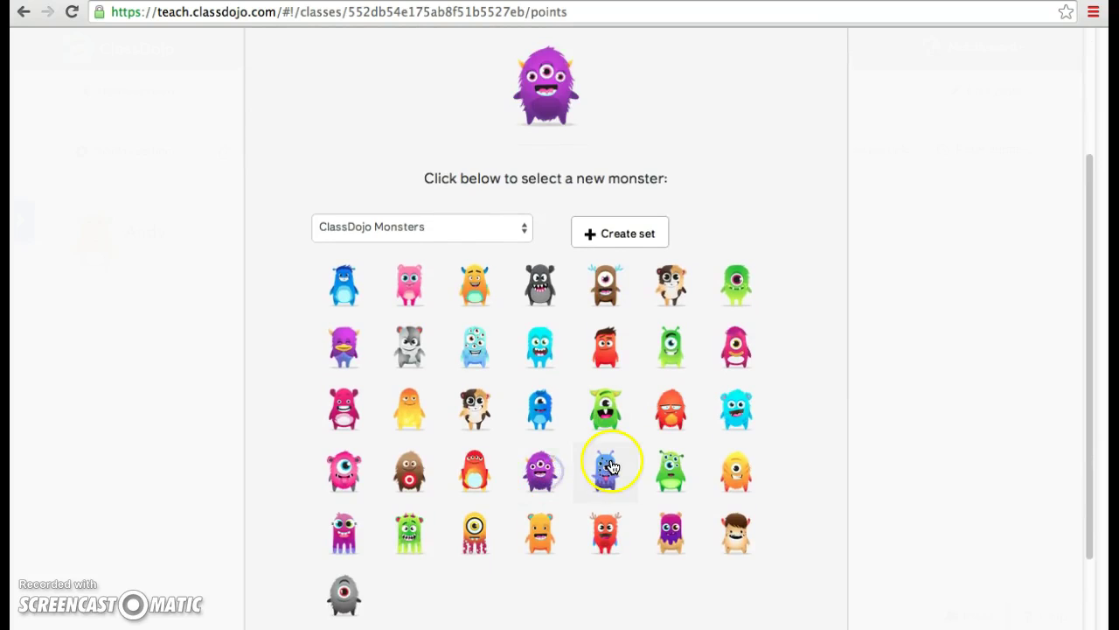
scroll(612, 463, "down", 2)
left_click(766, 574)
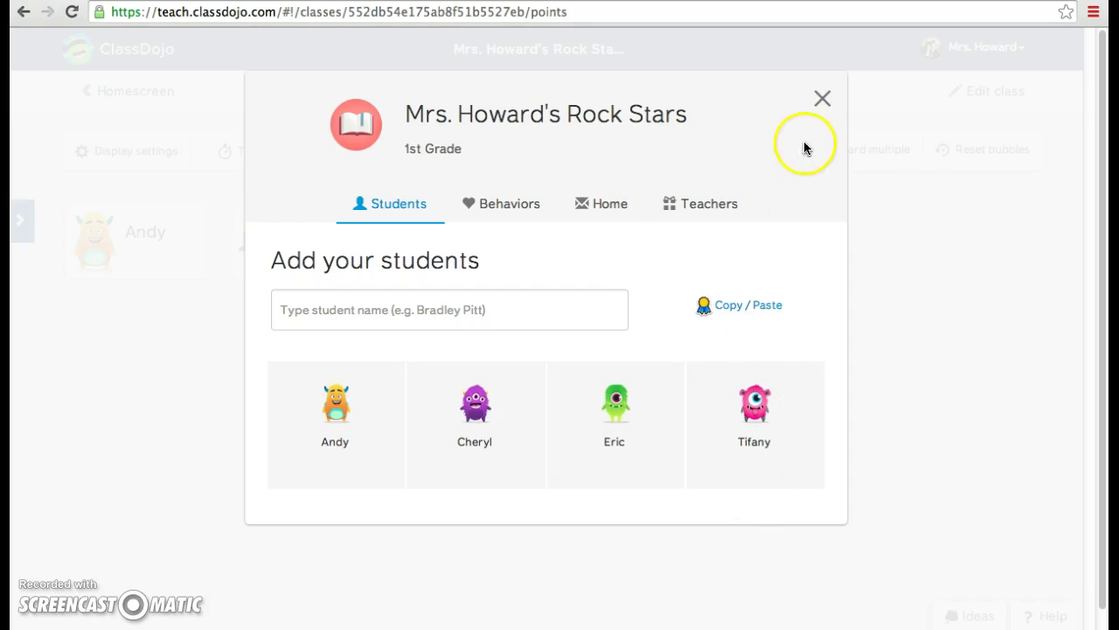
left_click(821, 103)
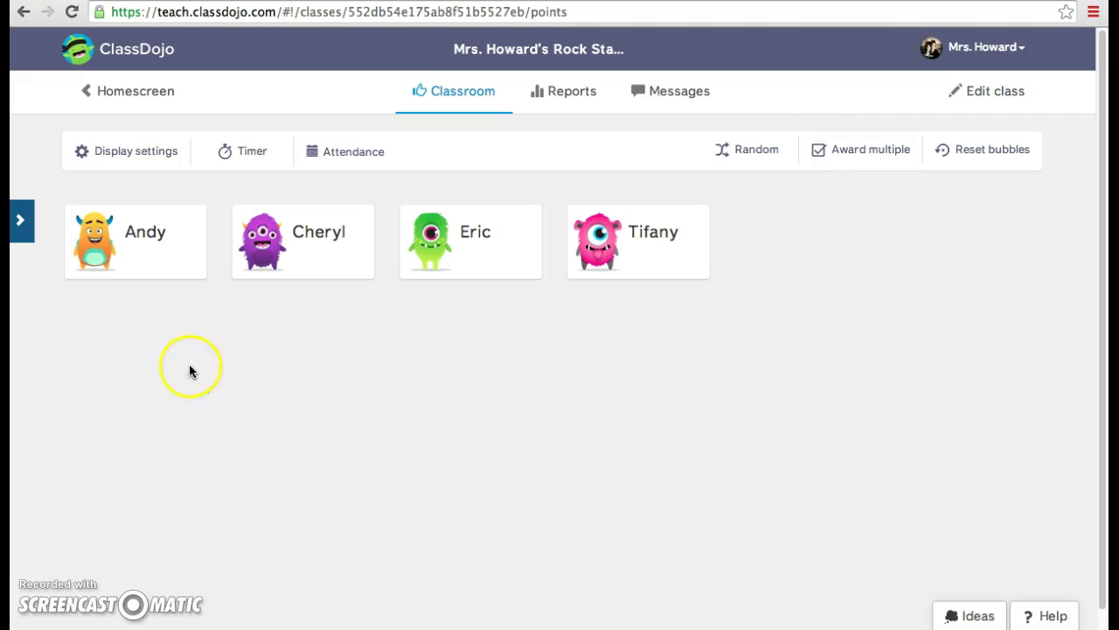
- Award a positive On Task point to the orange-monster student and a Teamwork point to the purple-monster student
left_click(154, 251)
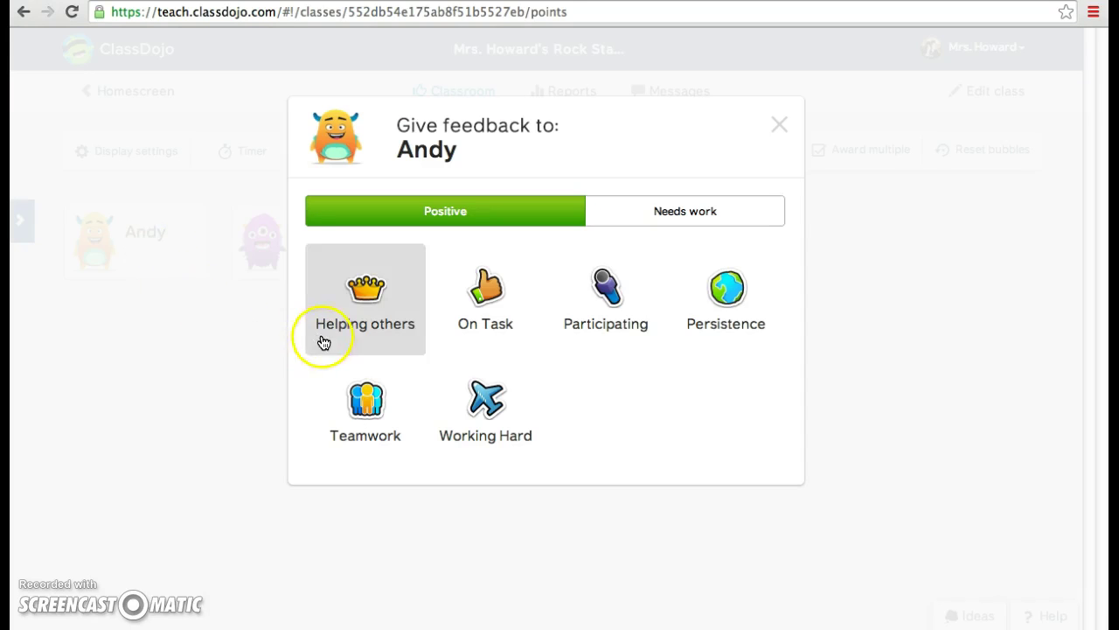
left_click(475, 312)
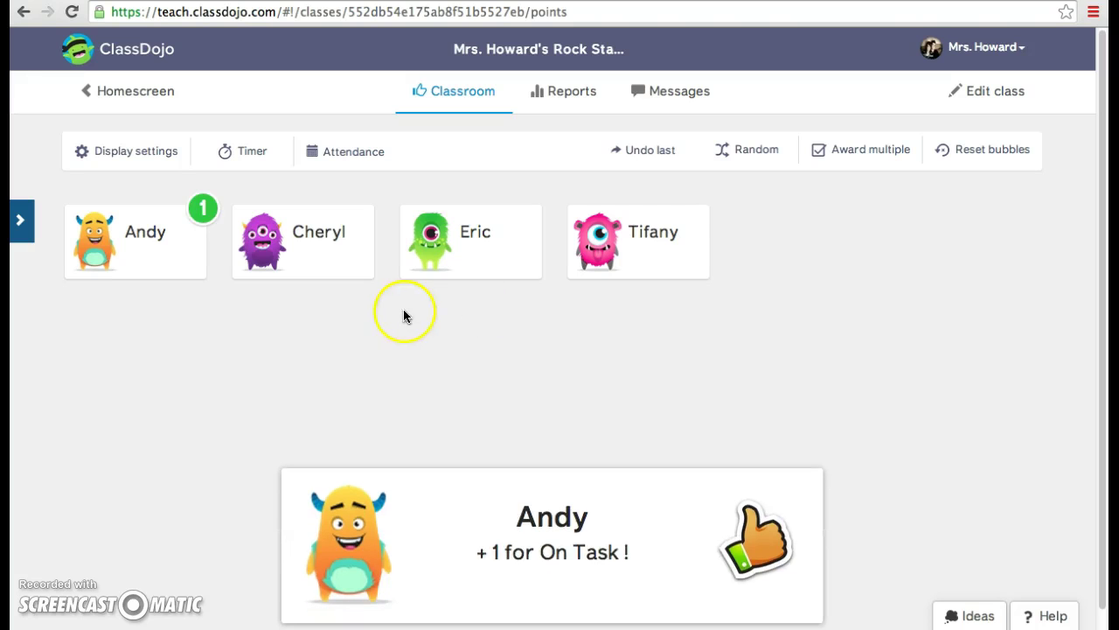
left_click(332, 240)
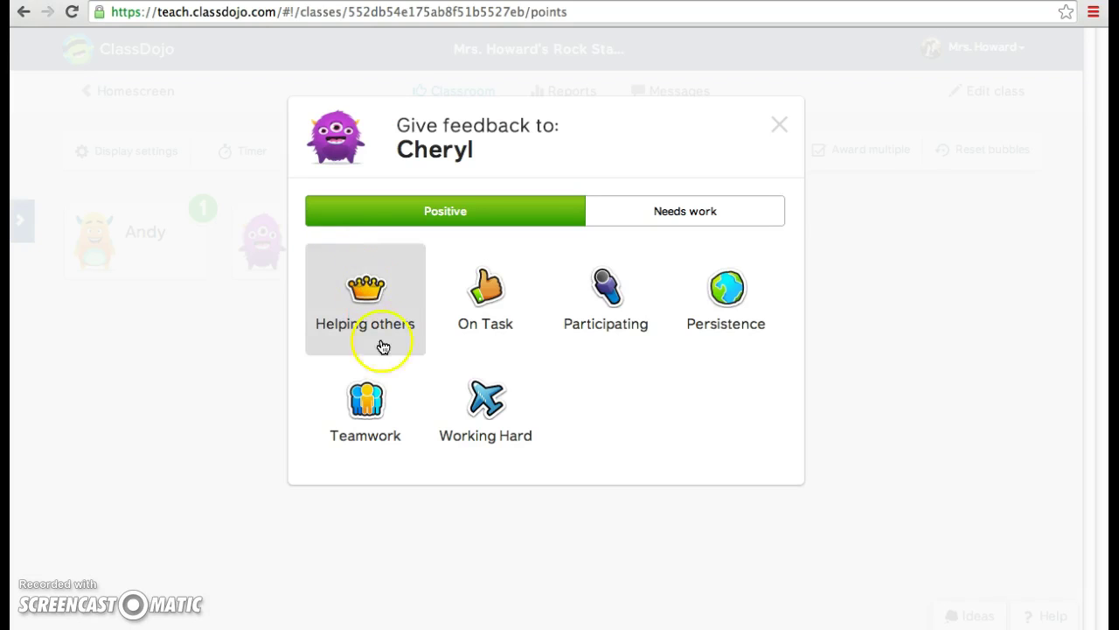
left_click(376, 401)
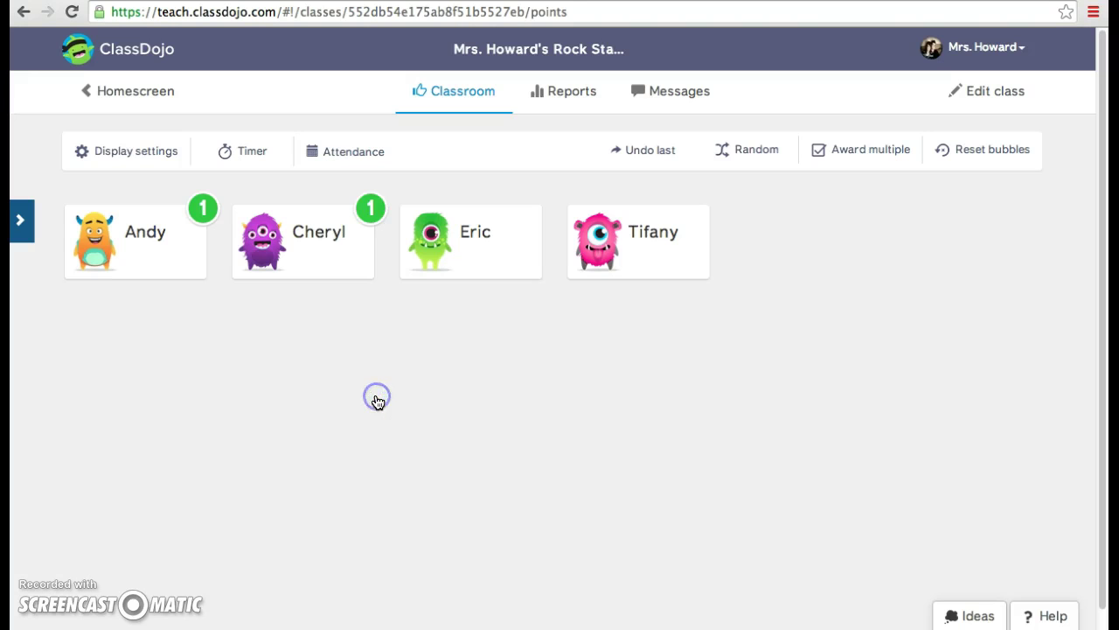
- Award a Teamwork point to the green-monster student and a Helping others point to the pink-monster student
left_click(463, 254)
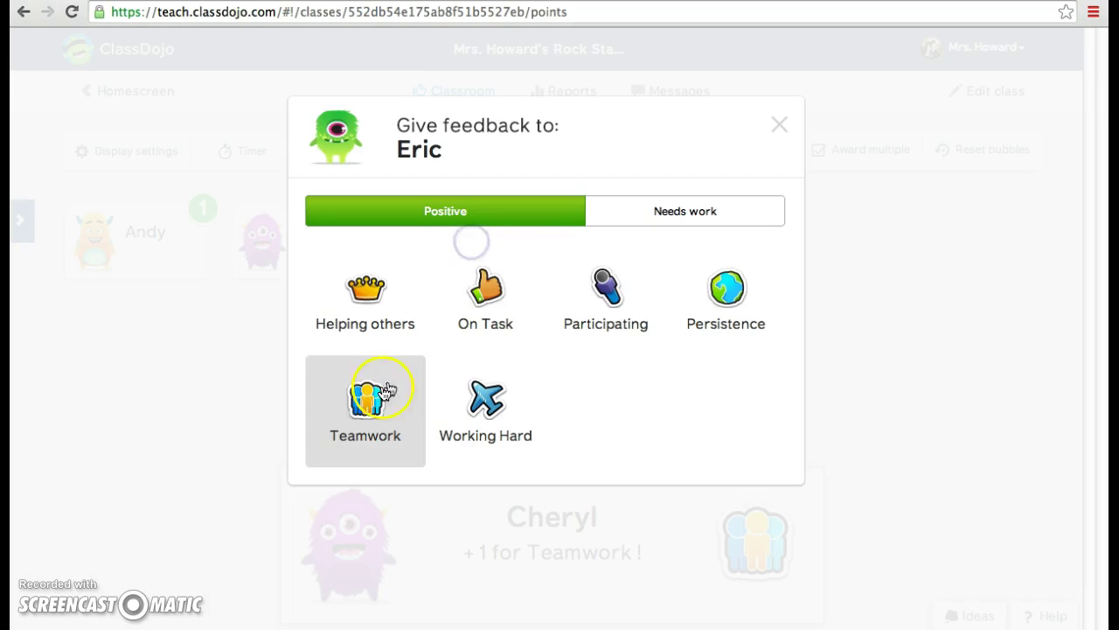
left_click(365, 398)
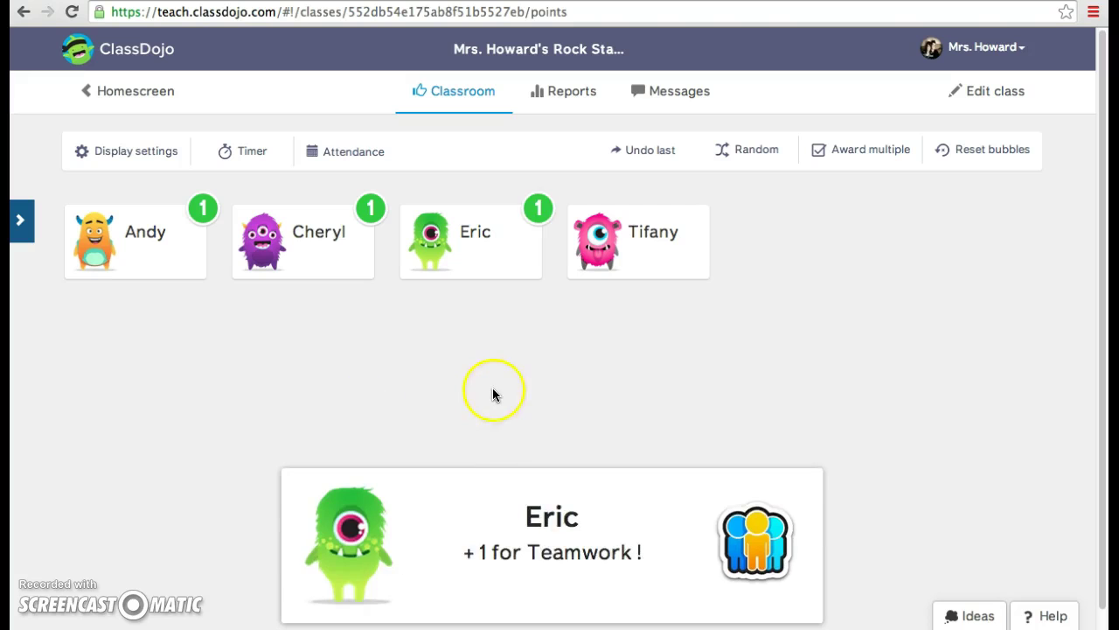
left_click(634, 230)
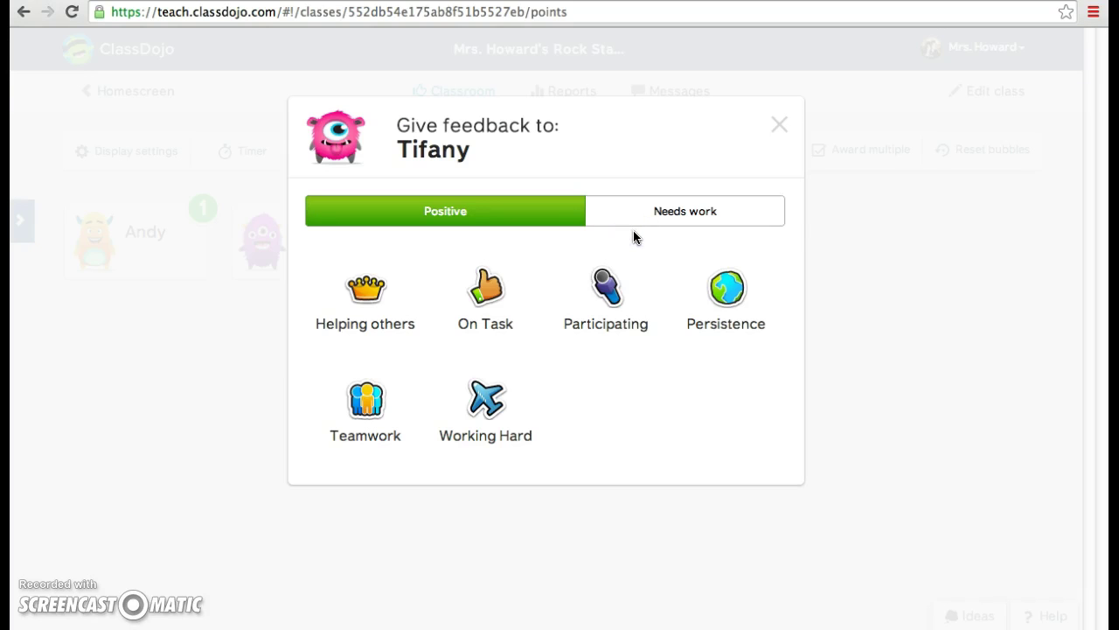
left_click(371, 285)
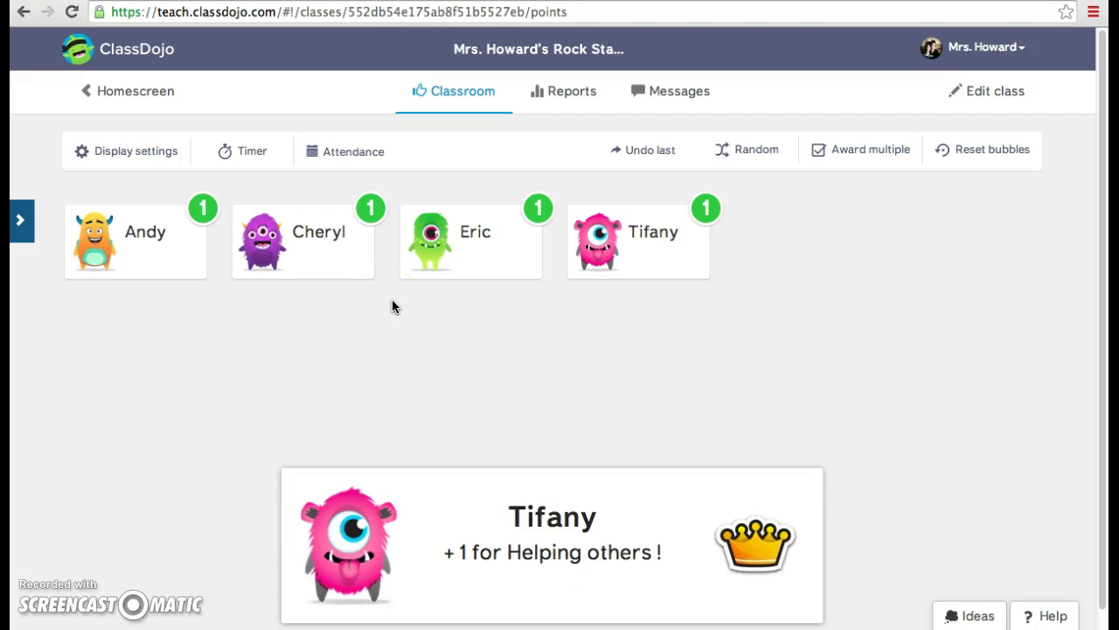
- Award a positive Working Hard point to all four students at once
left_click(856, 161)
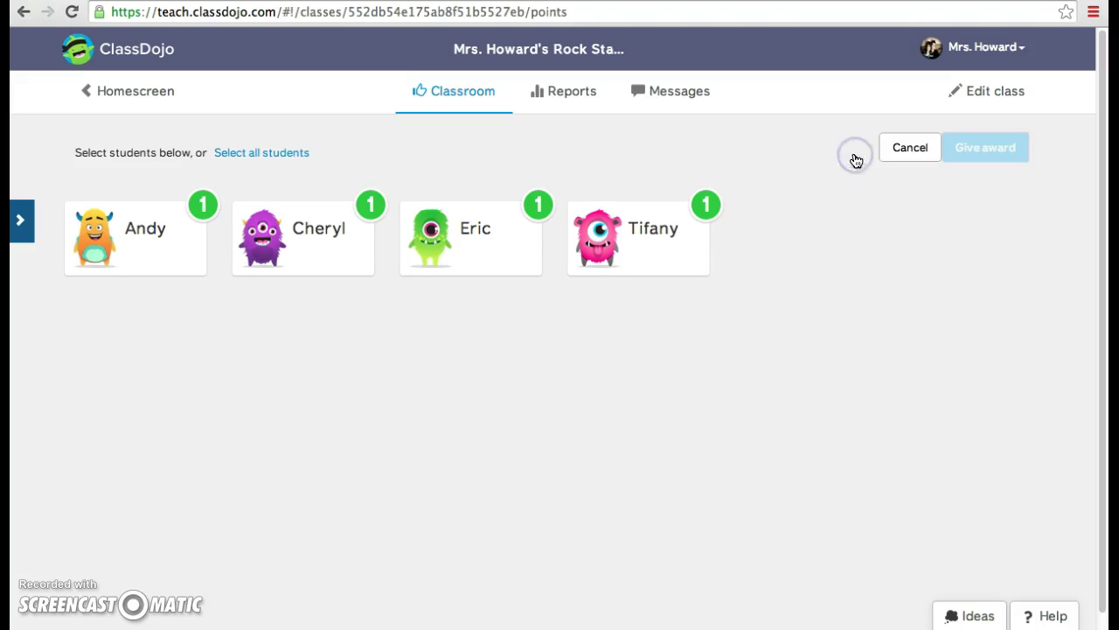
left_click(270, 156)
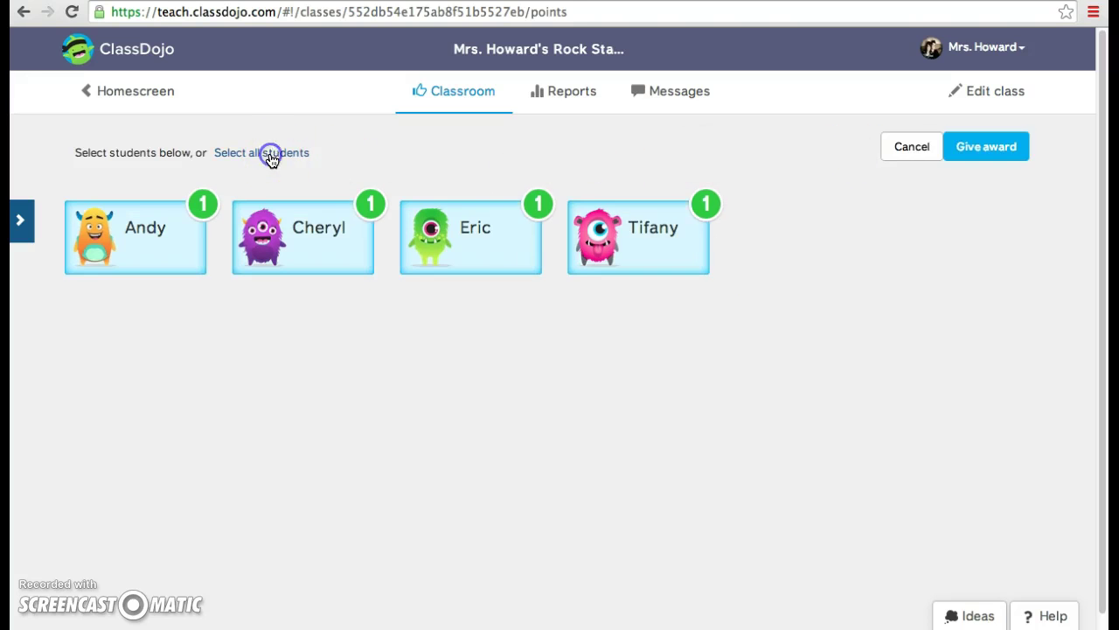
left_click(967, 154)
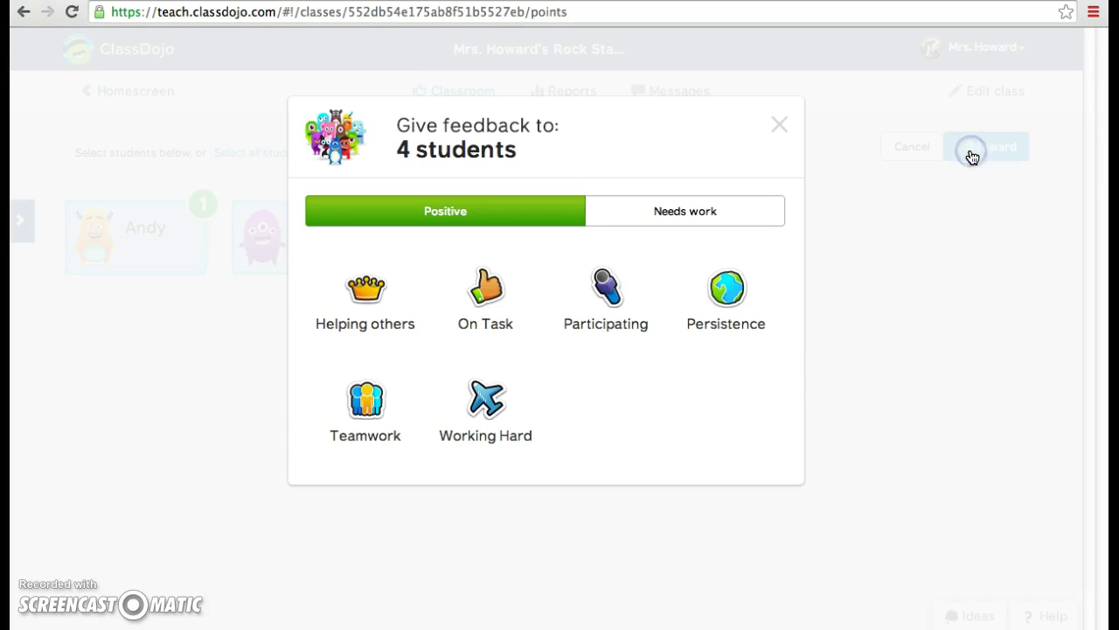
left_click(477, 395)
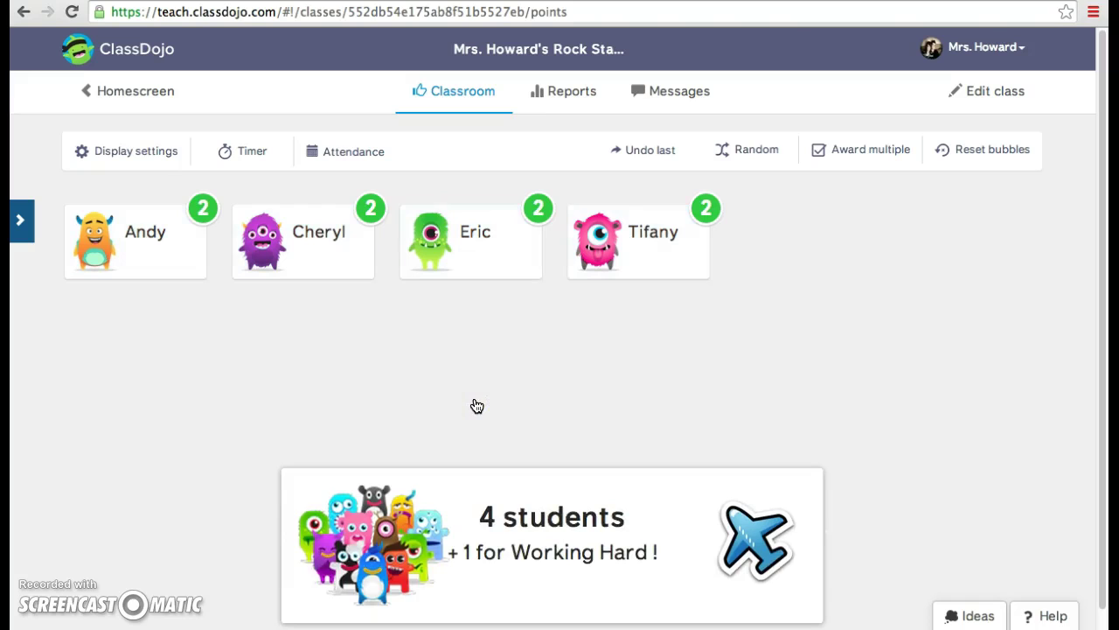
left_click(479, 399)
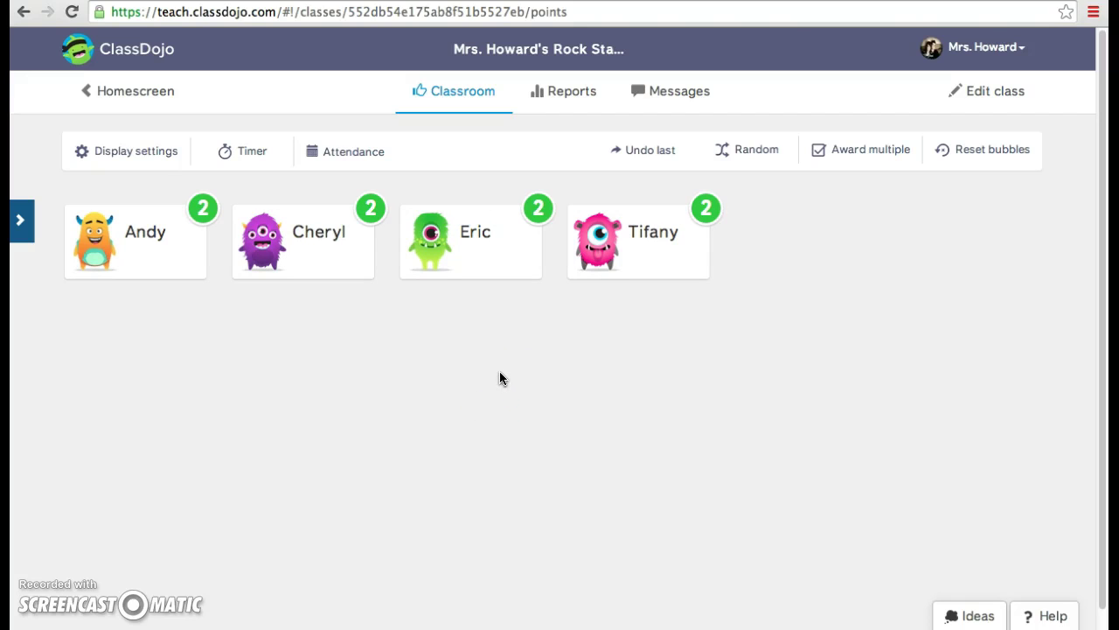
- Give the green-monster student a needs-work point for No homework
left_click(468, 233)
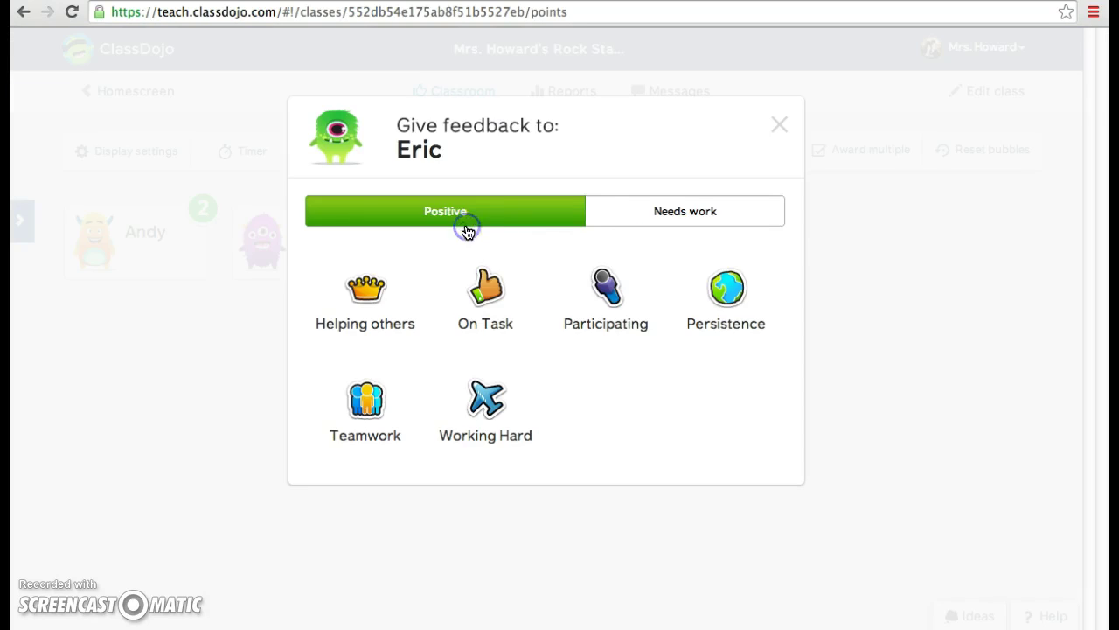
left_click(646, 215)
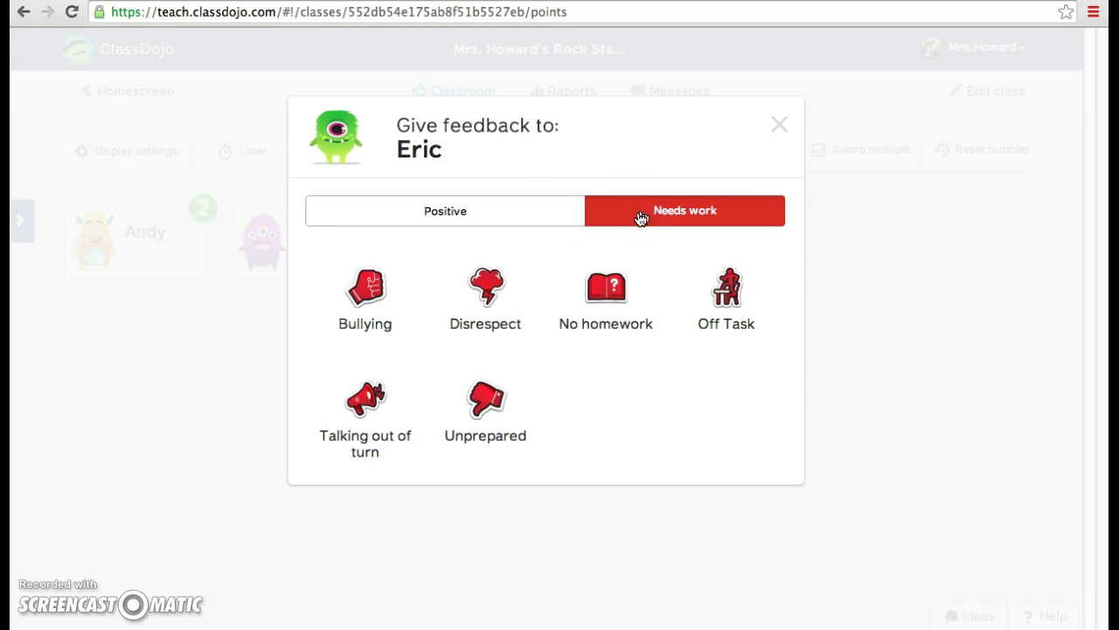
left_click(614, 282)
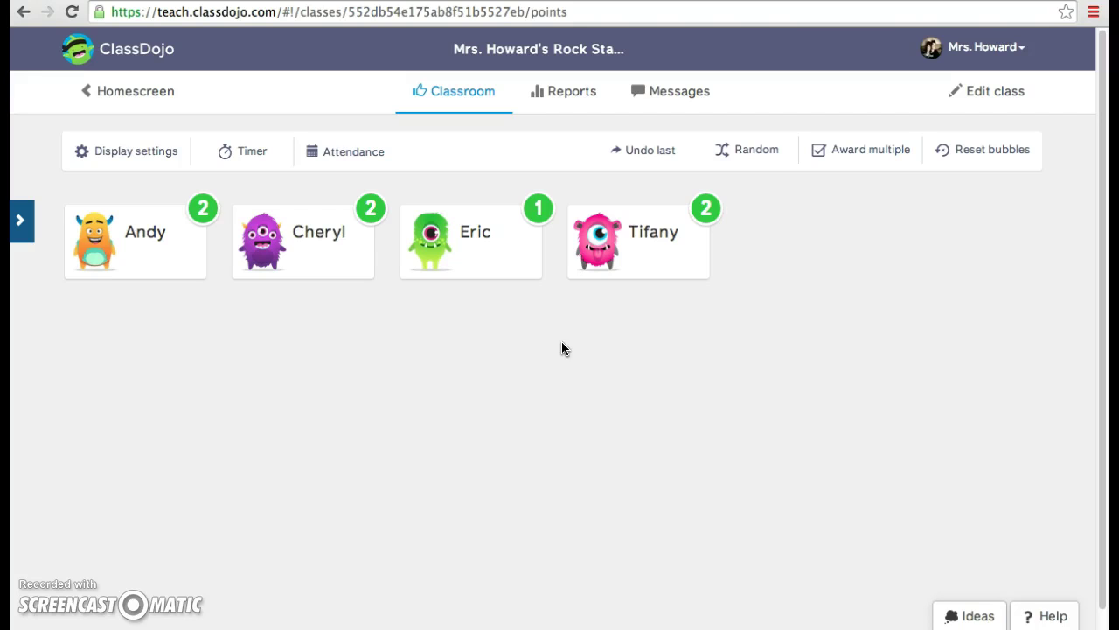
- Examine the whole-class behavior report for this week, including the donut chart and the list of awarded points
left_click(557, 102)
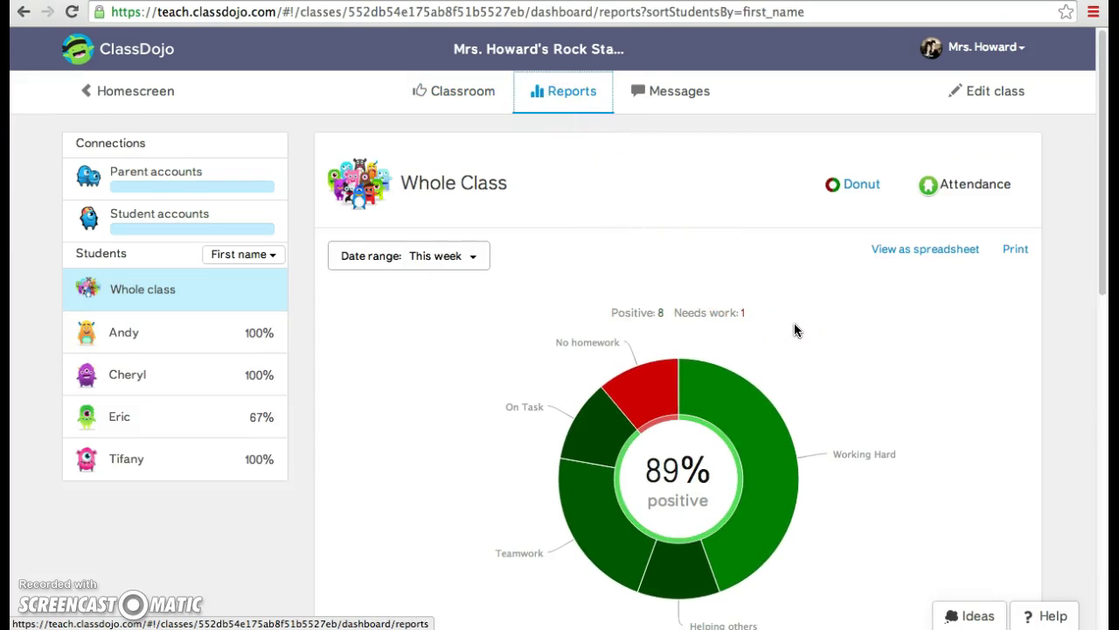
scroll(795, 329, "down", 2)
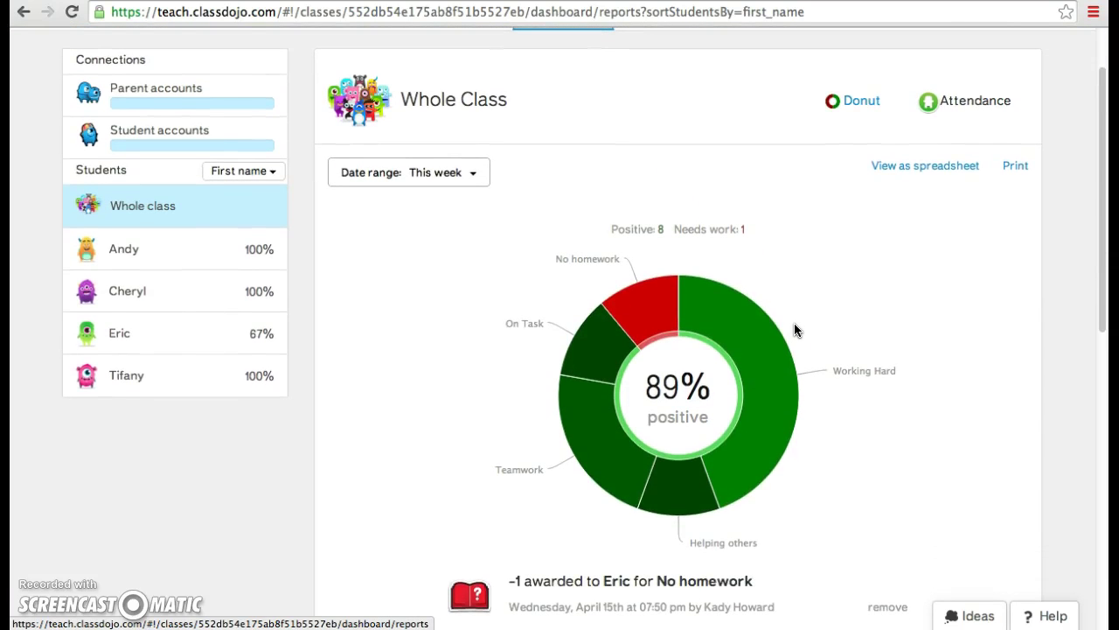
scroll(795, 329, "down", 1)
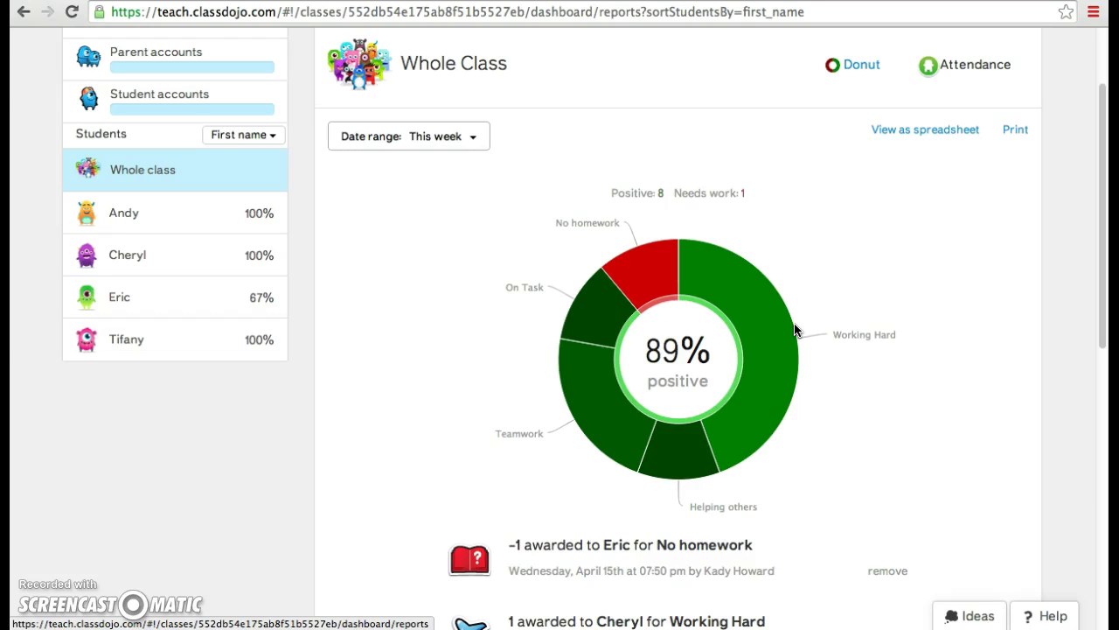
left_click(805, 302)
left_click(687, 182)
scroll(687, 186, "down", 3)
scroll(687, 185, "down", 5)
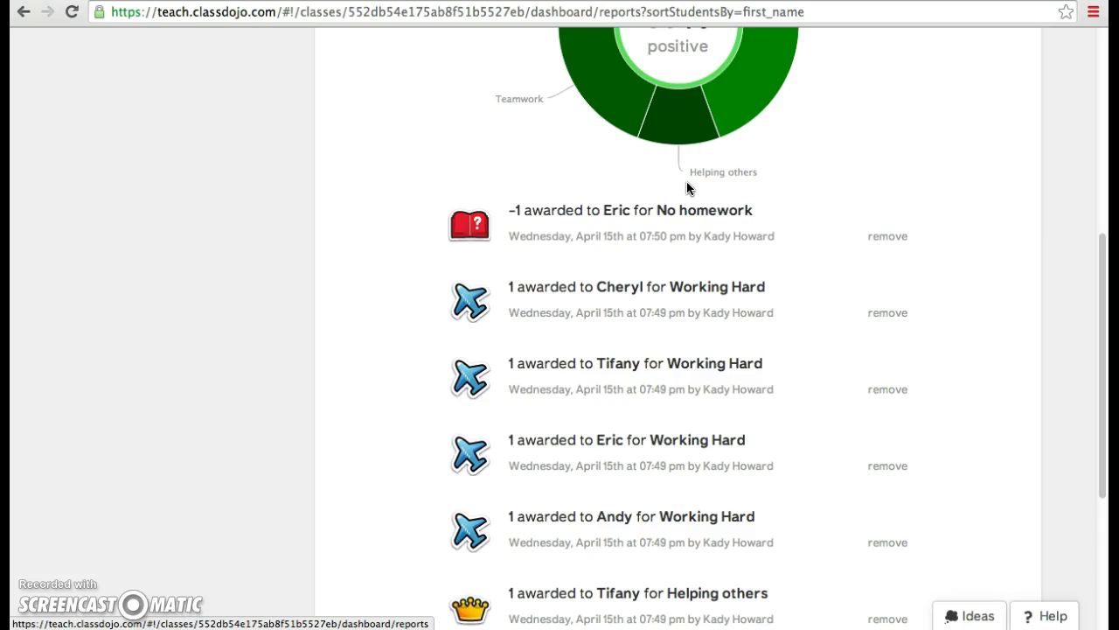
scroll(687, 182, "down", 4)
scroll(686, 188, "down", 1)
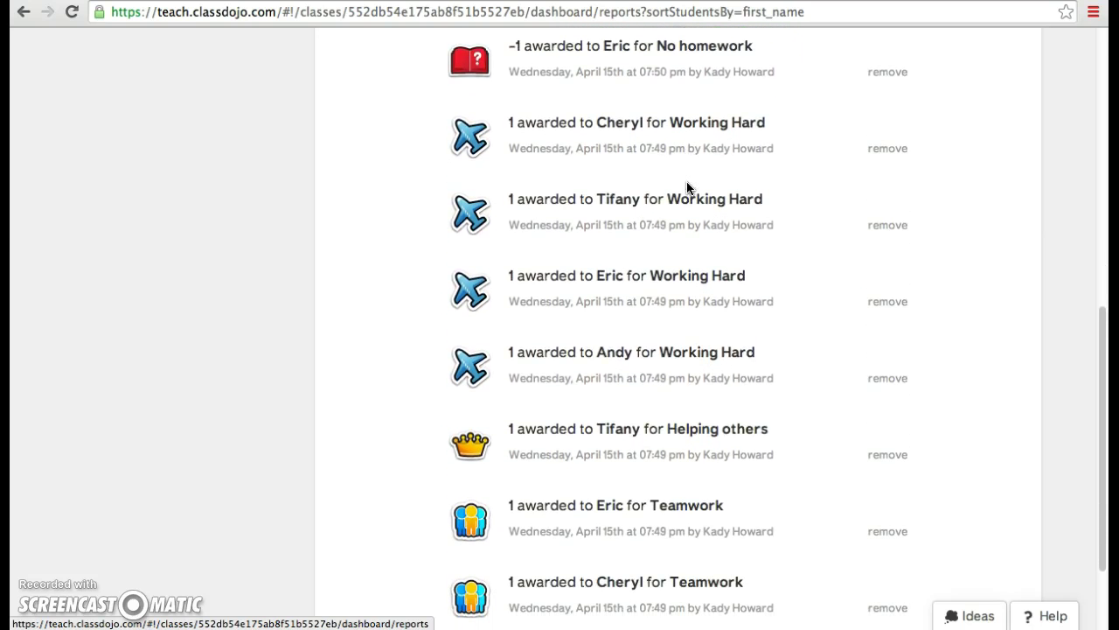
scroll(686, 188, "up", 6)
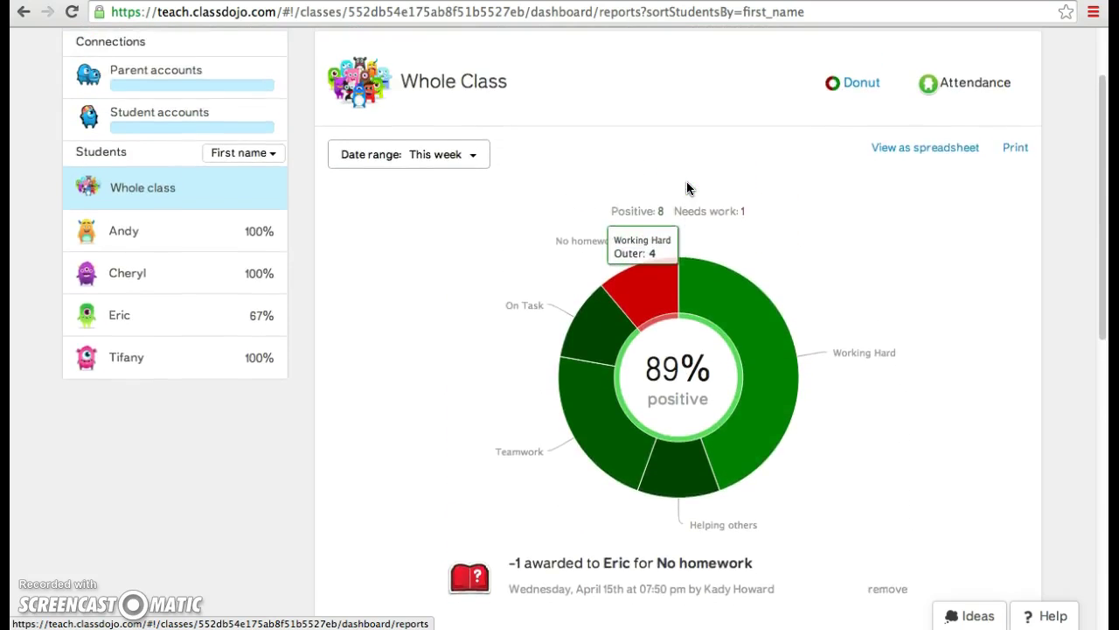
scroll(687, 183, "up", 1)
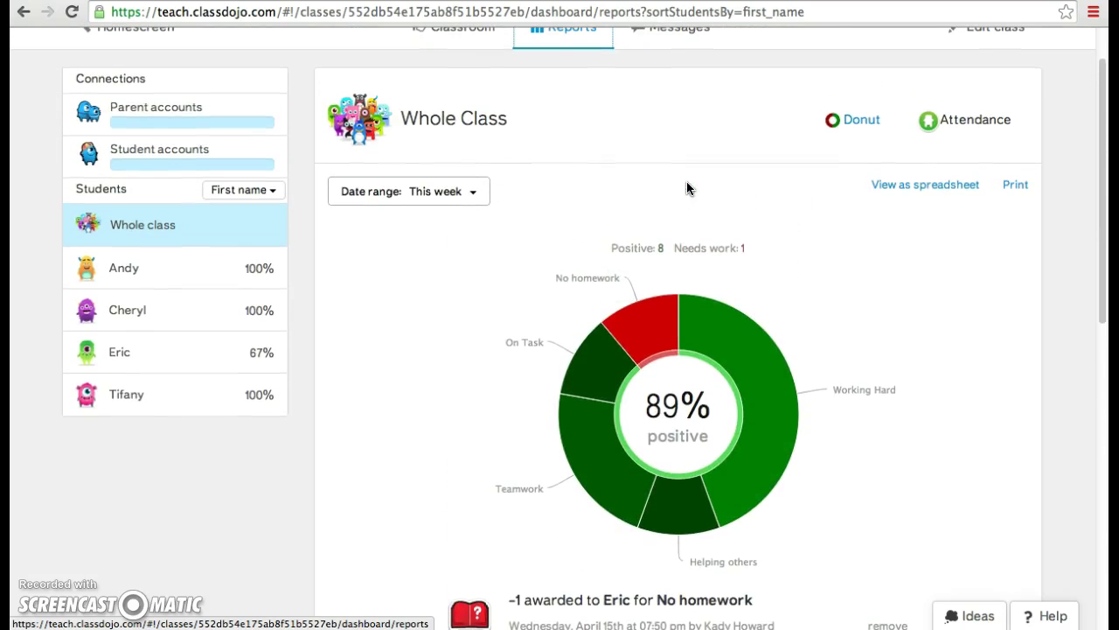
- View the parent account invitations for the class and open the student accounts page
left_click(210, 117)
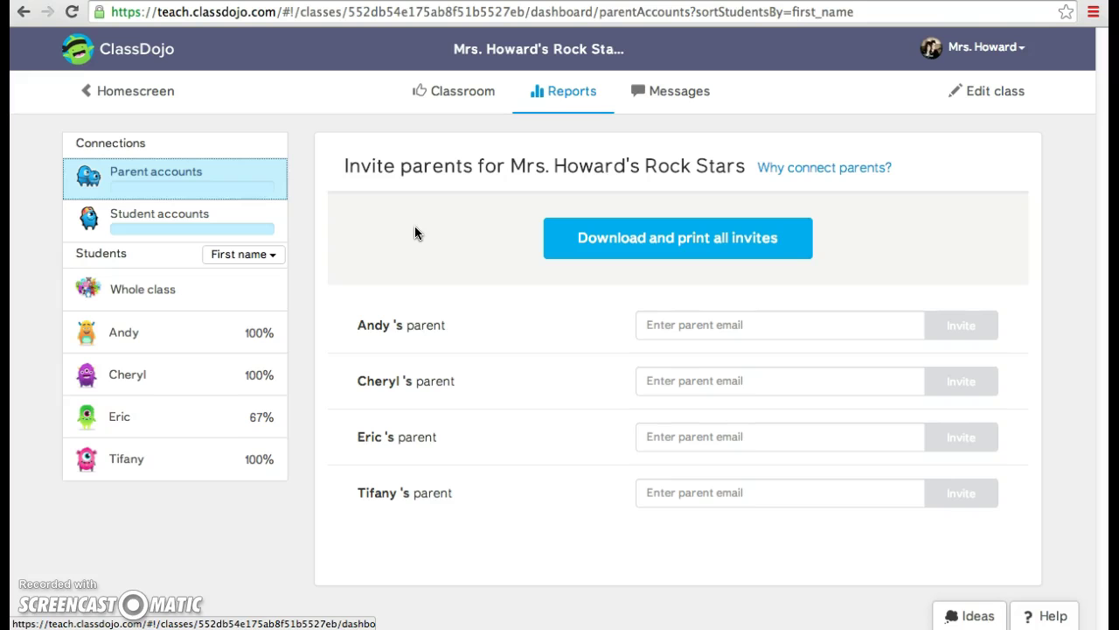
left_click(241, 221)
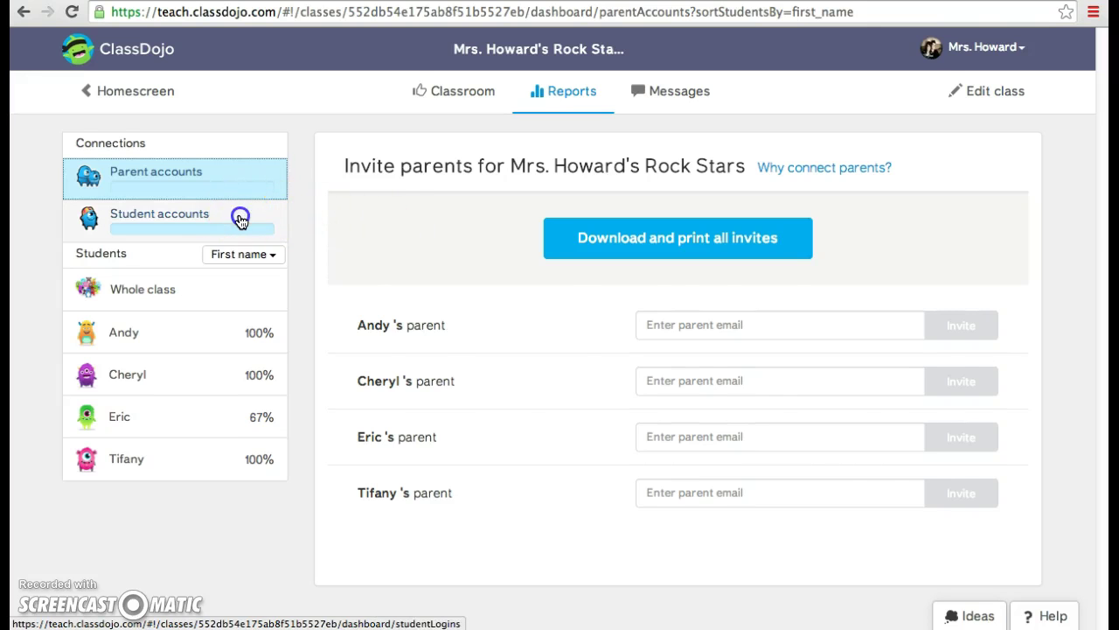